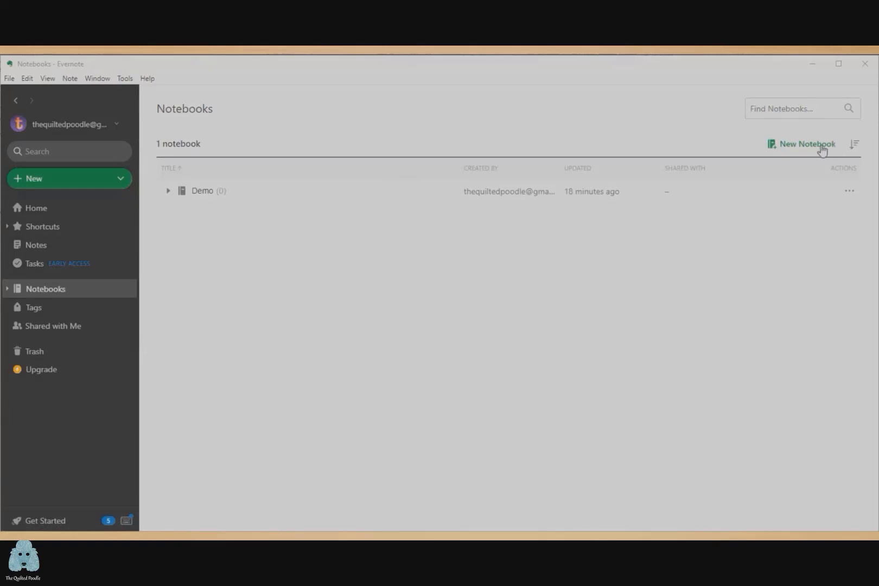
- Create a new notebook named My Creative Stitches
{"action": "left_click", "coordinate": [804, 147]}
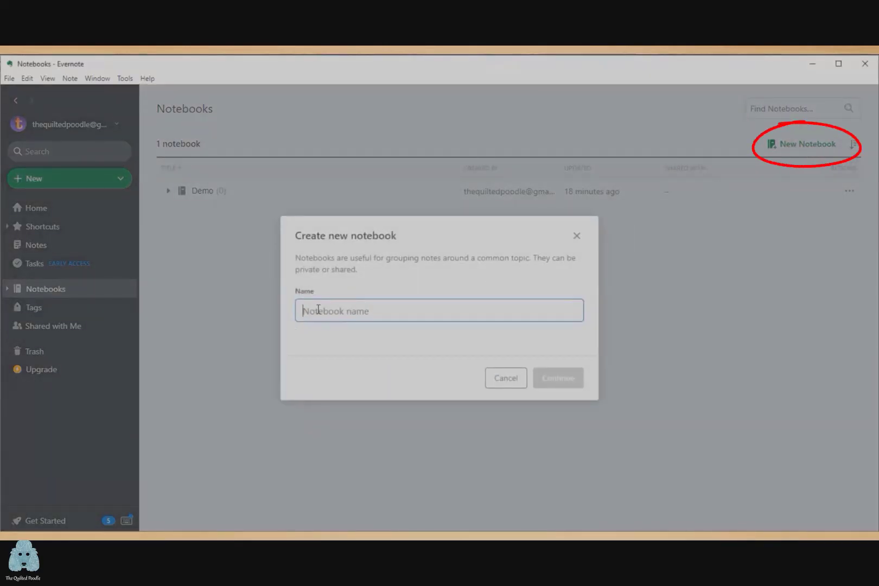
{"action": "type", "text": "My"}
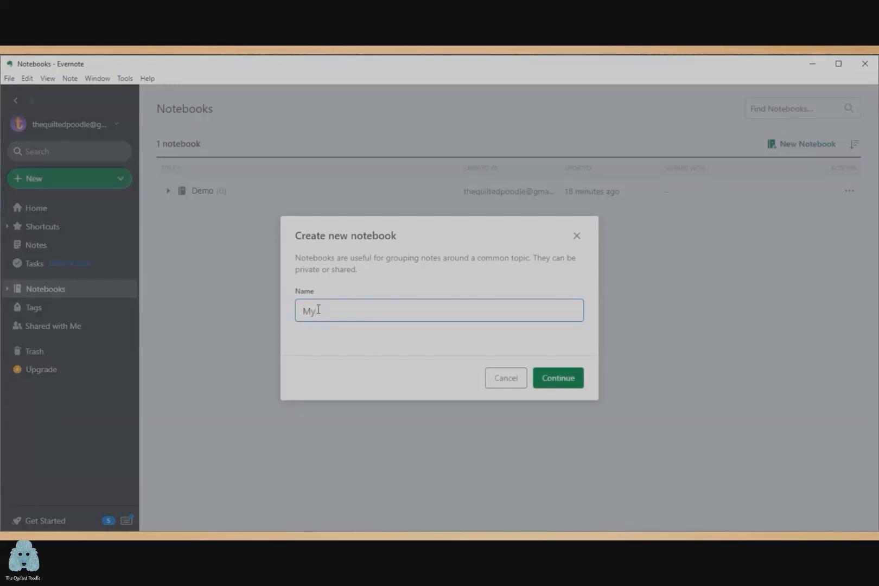
{"action": "type", "text": " Creative Stitches"}
{"action": "left_click", "coordinate": [569, 383]}
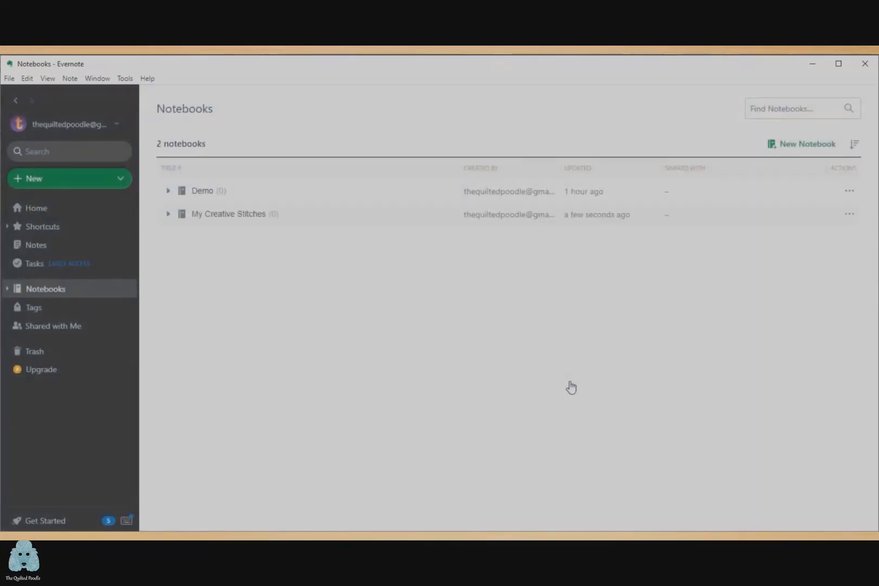
- Create a new notebook named Urban Elementz
{"action": "left_click", "coordinate": [816, 147]}
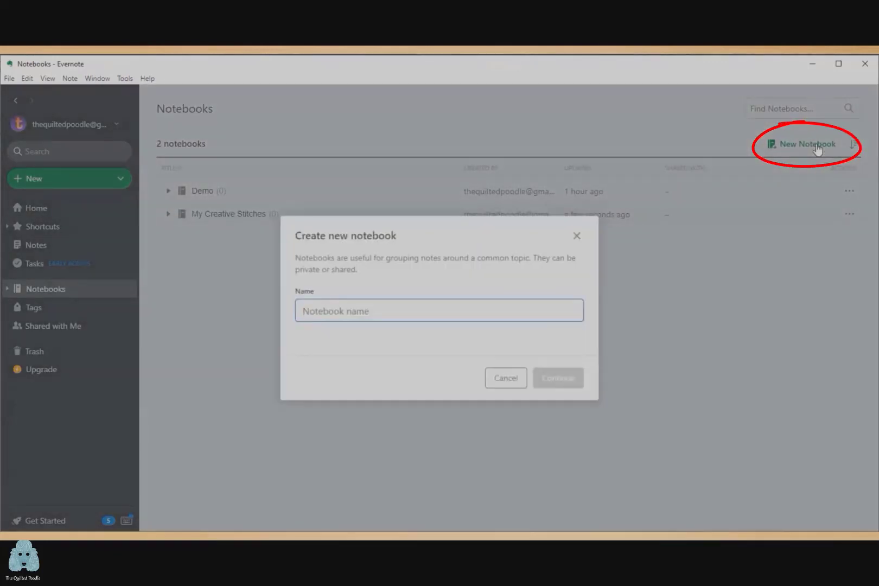
{"action": "type", "text": "U"}
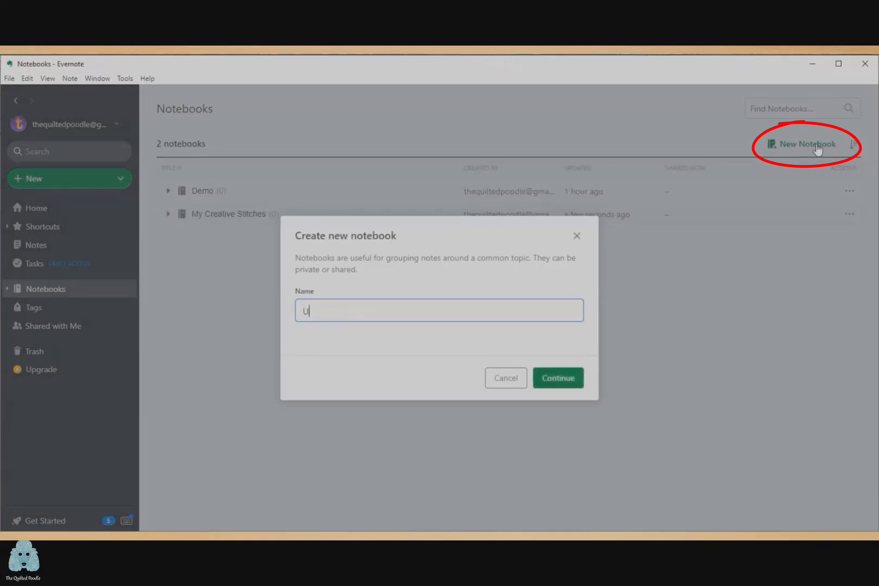
{"action": "type", "text": "rban Elementz"}
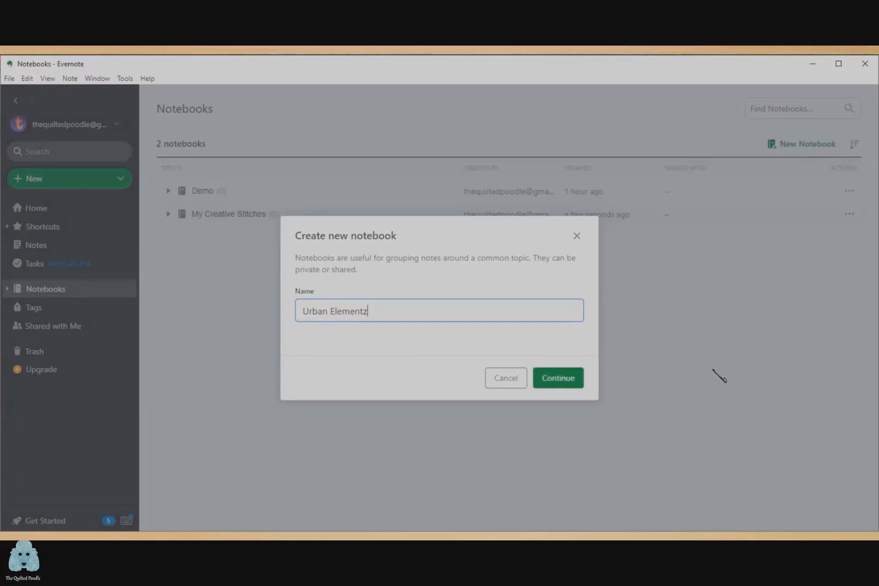
{"action": "left_click", "coordinate": [561, 382]}
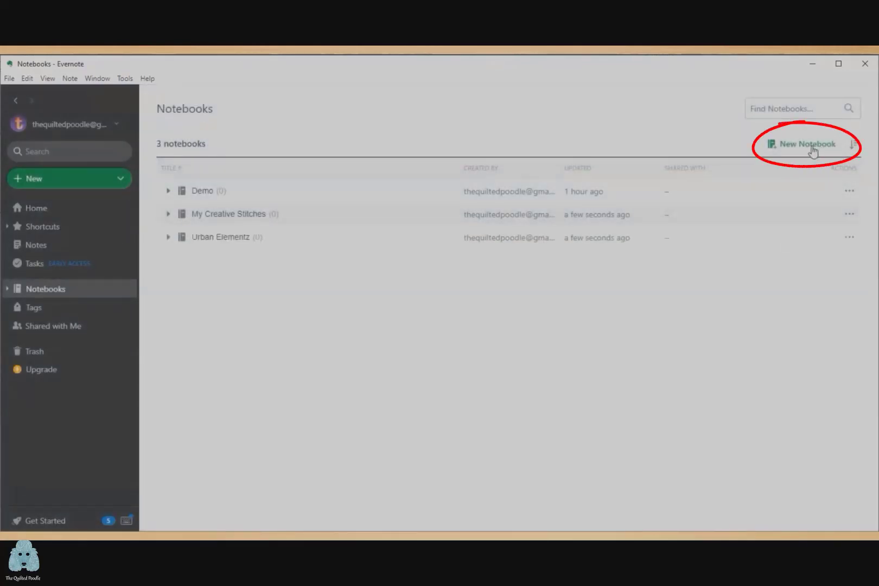
- Create a new notebook named Anne Bright Designs
{"action": "left_click", "coordinate": [812, 147]}
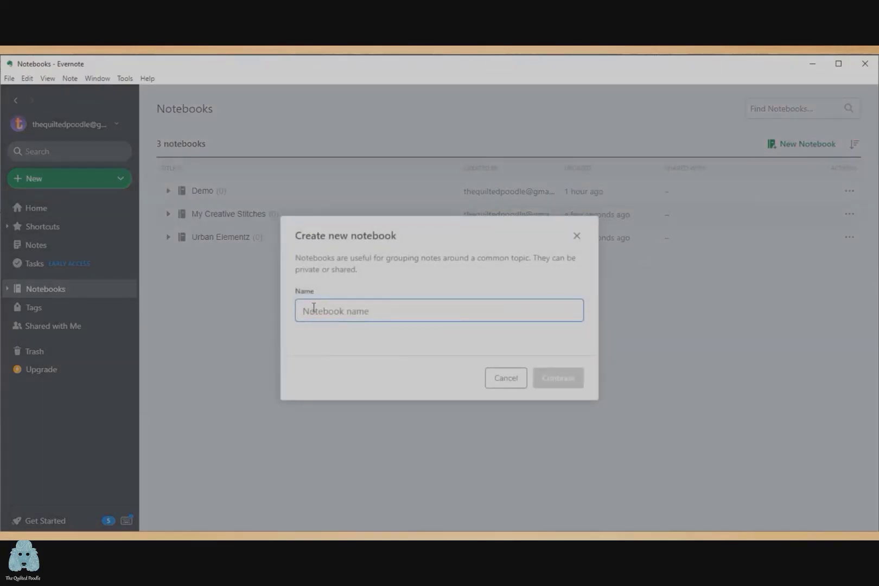
{"action": "type", "text": "A"}
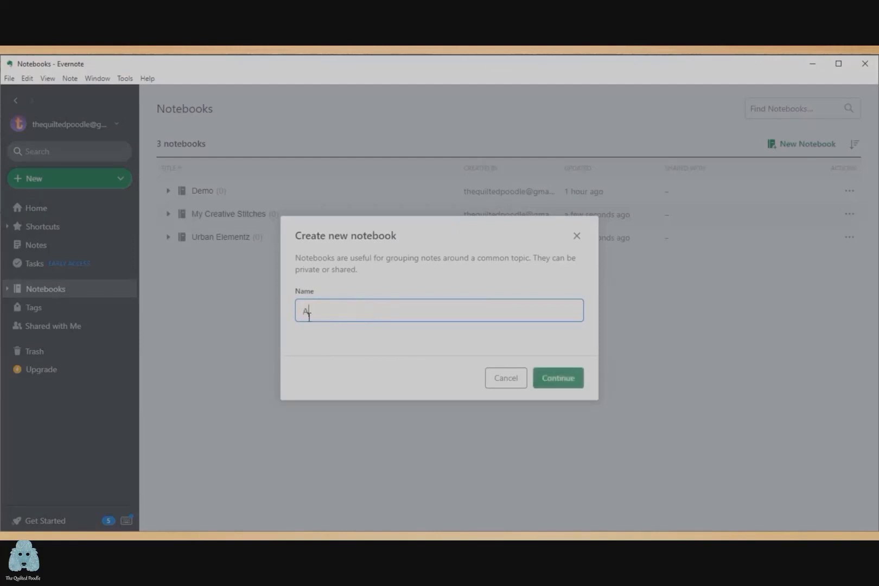
{"action": "type", "text": "nne Bright Designs"}
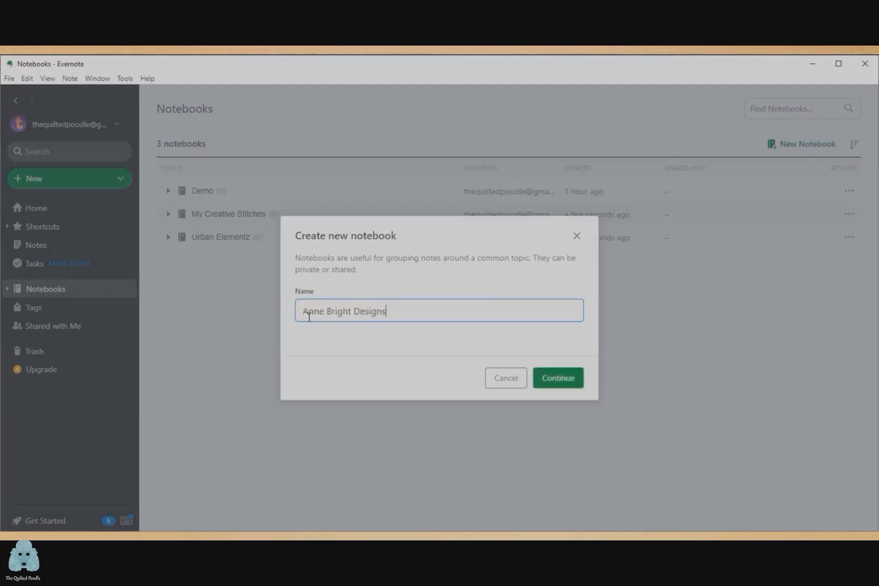
{"action": "key", "text": "Return"}
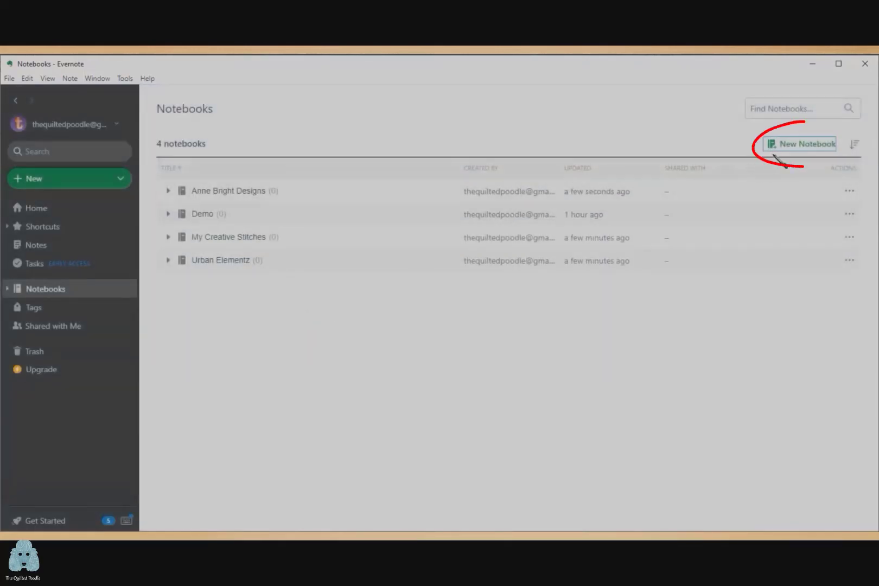
- Create a new notebook named Intelligent Quilting
{"action": "left_click", "coordinate": [809, 144]}
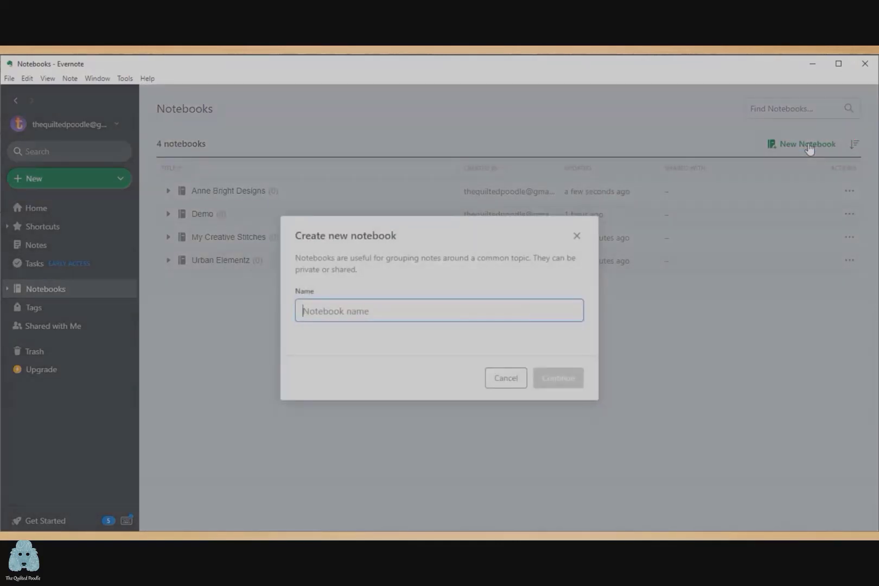
{"action": "type", "text": "Intelligent Qu"}
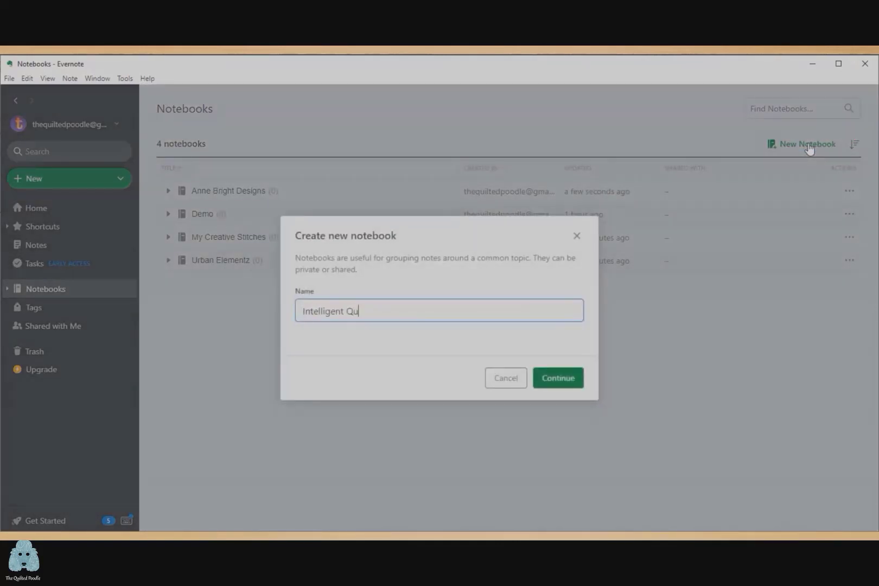
{"action": "type", "text": "ilting"}
{"action": "key", "text": "Return"}
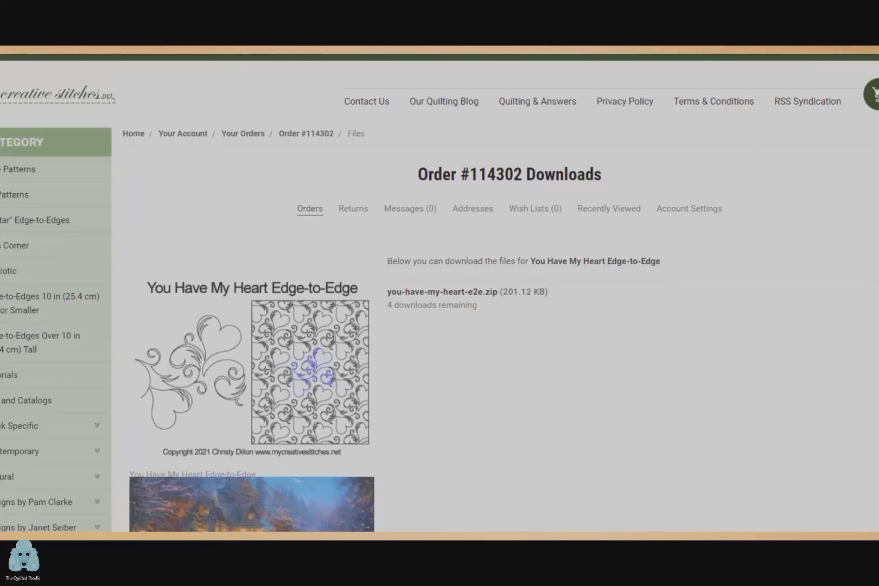
- Copy the You Have My Heart Edge-to-Edge pattern image from the order downloads page, and create a note in Evernote's My Creative Stitches notebook
{"action": "right_click", "coordinate": [304, 356]}
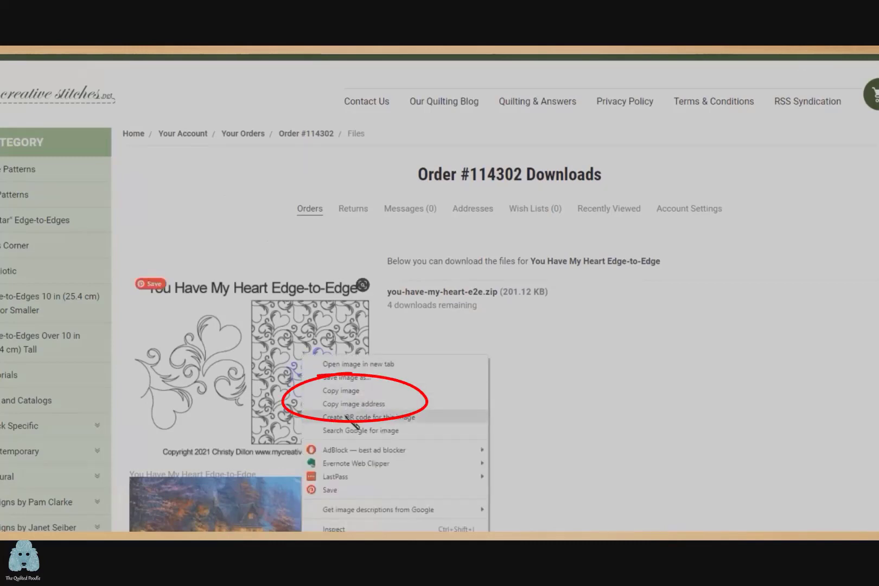
{"action": "left_click", "coordinate": [345, 390]}
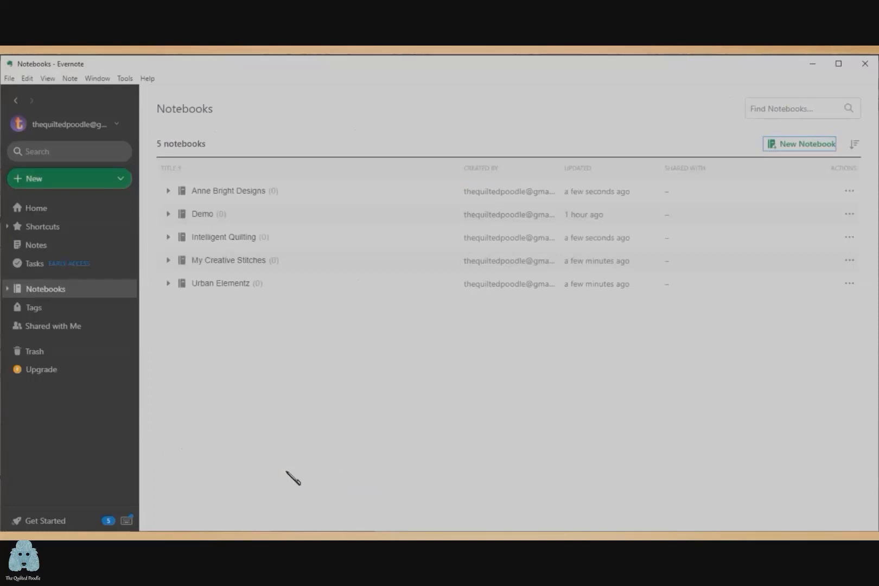
{"action": "left_click", "coordinate": [206, 262]}
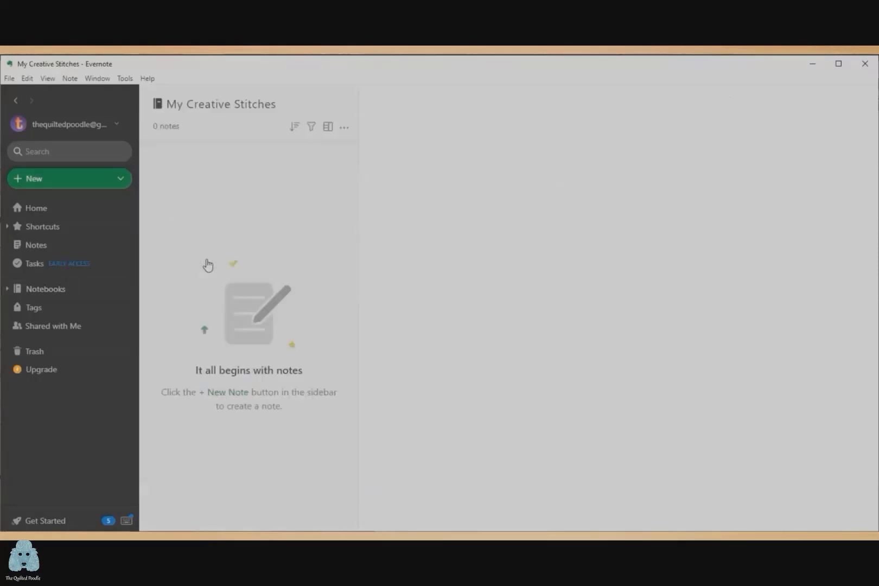
{"action": "left_click", "coordinate": [109, 182]}
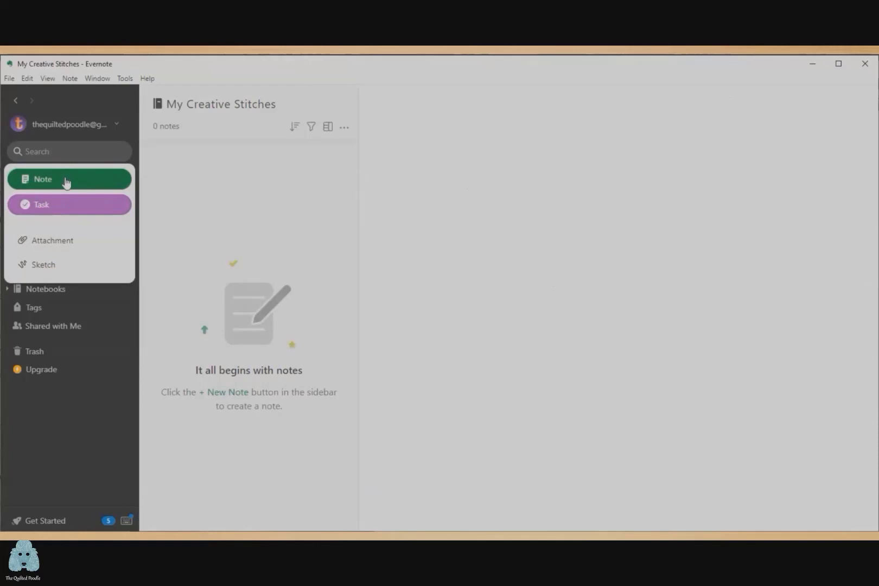
{"action": "left_click", "coordinate": [66, 183]}
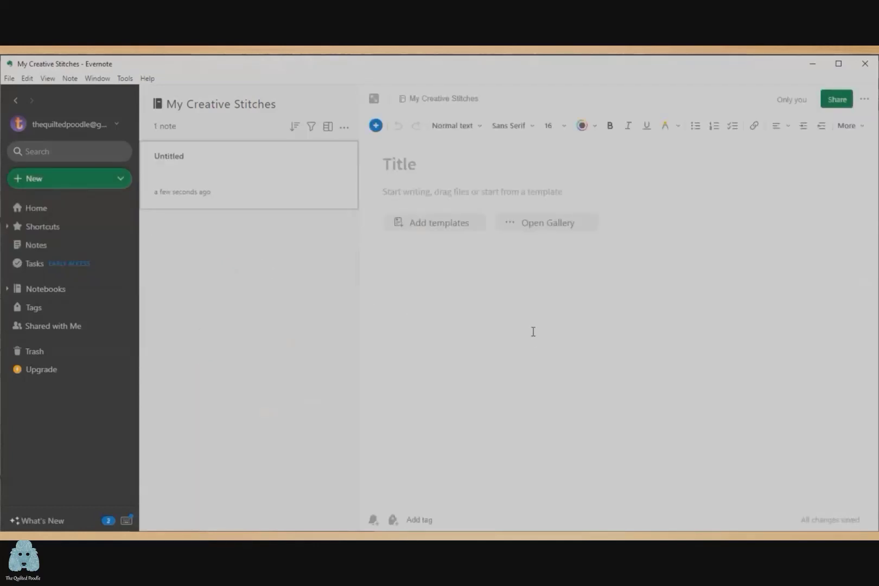
- Paste the copied pattern image into the body of the new untitled note
{"action": "left_click", "coordinate": [533, 305]}
{"action": "right_click", "coordinate": [534, 305]}
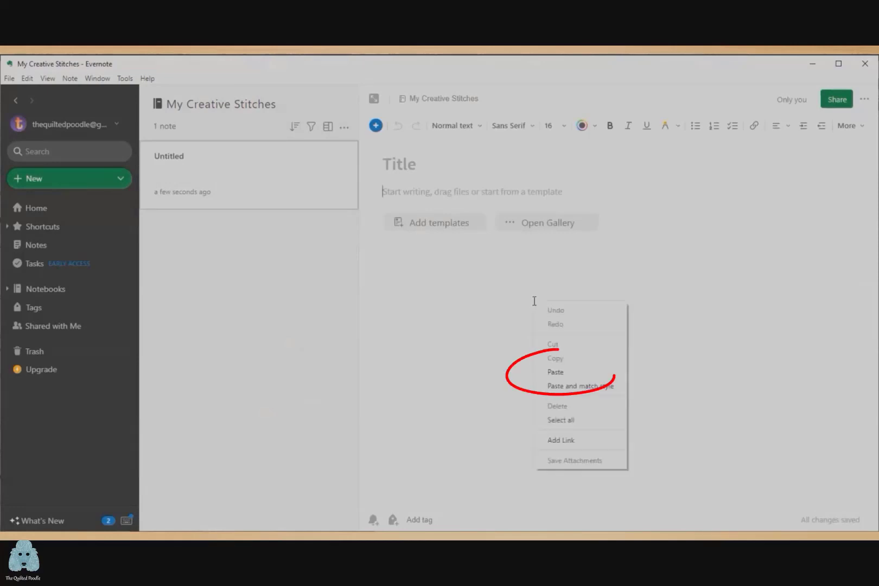
{"action": "left_click", "coordinate": [556, 371]}
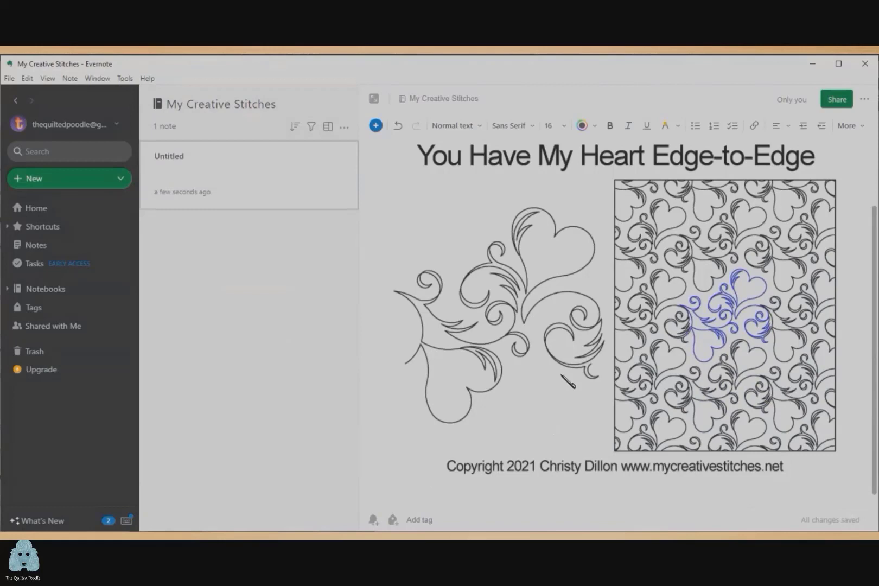
- Title the note with the pattern image "You Have My Heart e2e"
{"action": "scroll", "coordinate": [567, 382], "scroll_direction": "up", "scroll_amount": 3}
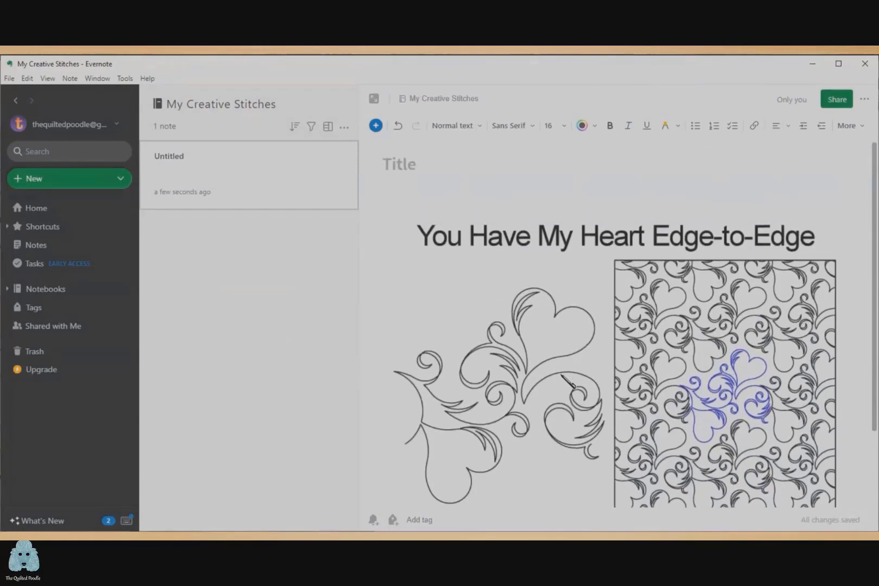
{"action": "left_click", "coordinate": [369, 171]}
{"action": "type", "text": "You Have My Heart"}
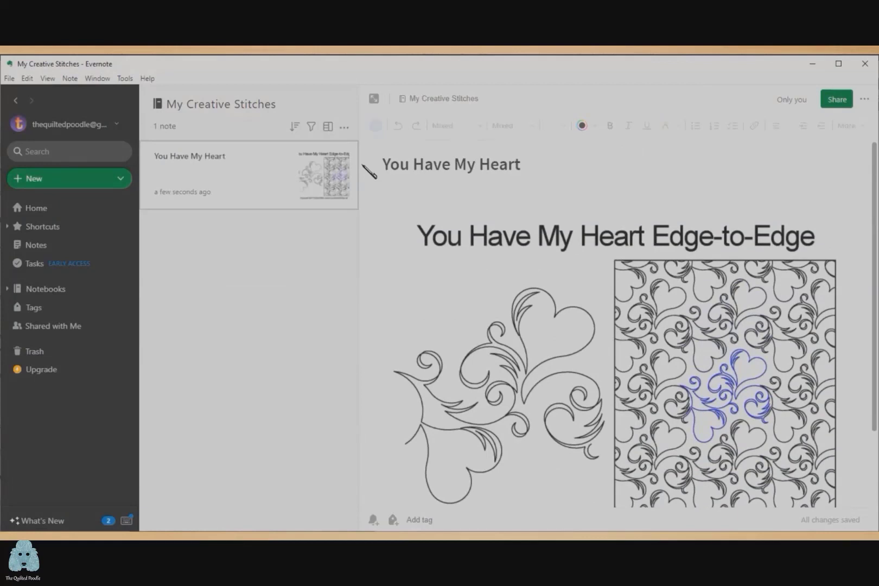
{"action": "type", "text": " e2e"}
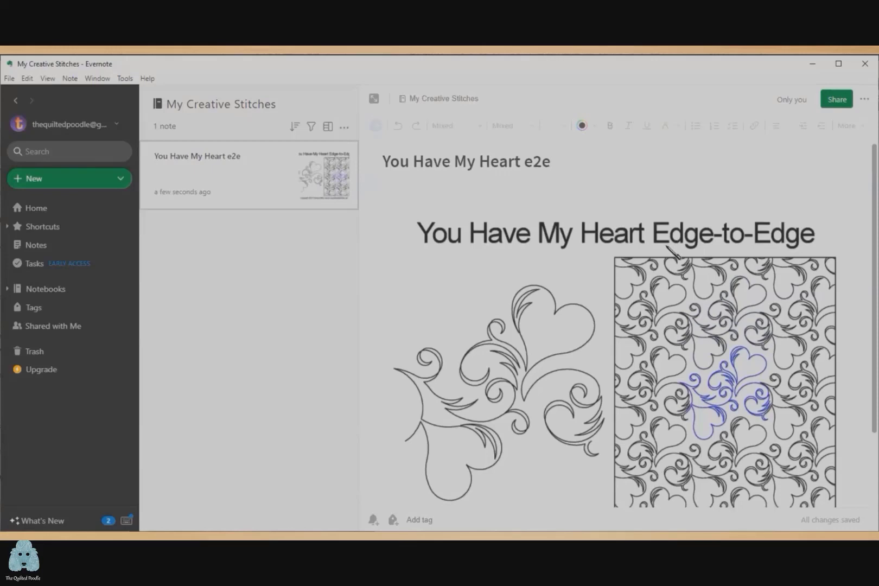
- Tag the You Have My Heart e2e note with "My Creative Stitches" and "e2e"
{"action": "scroll", "coordinate": [666, 247], "scroll_direction": "down", "scroll_amount": 1}
{"action": "scroll", "coordinate": [667, 247], "scroll_direction": "down", "scroll_amount": 1}
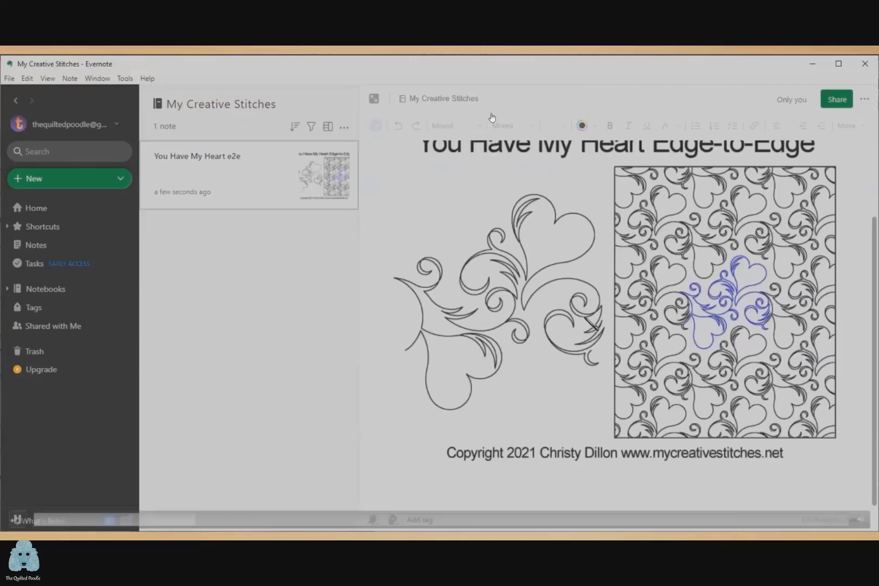
{"action": "left_click", "coordinate": [392, 521]}
{"action": "key", "text": "ctrl+v"}
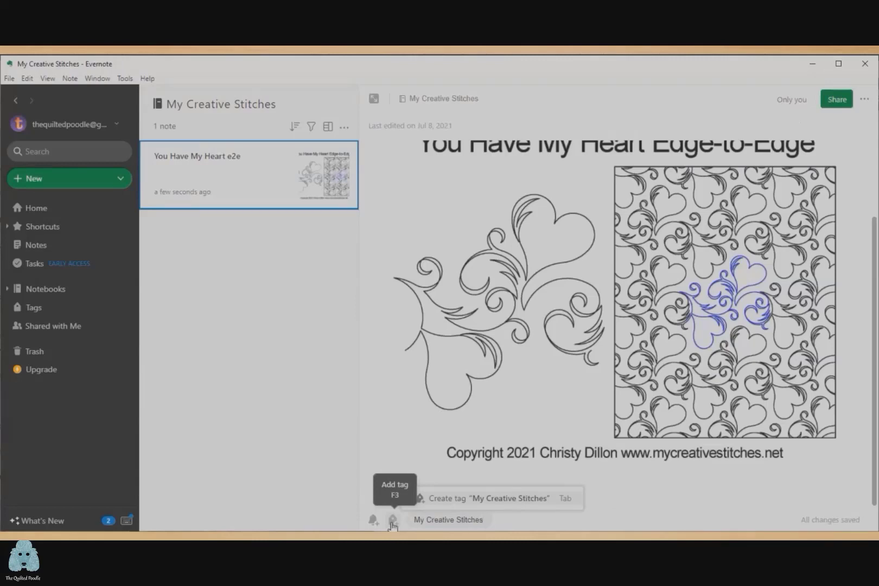
{"action": "key", "text": "Return"}
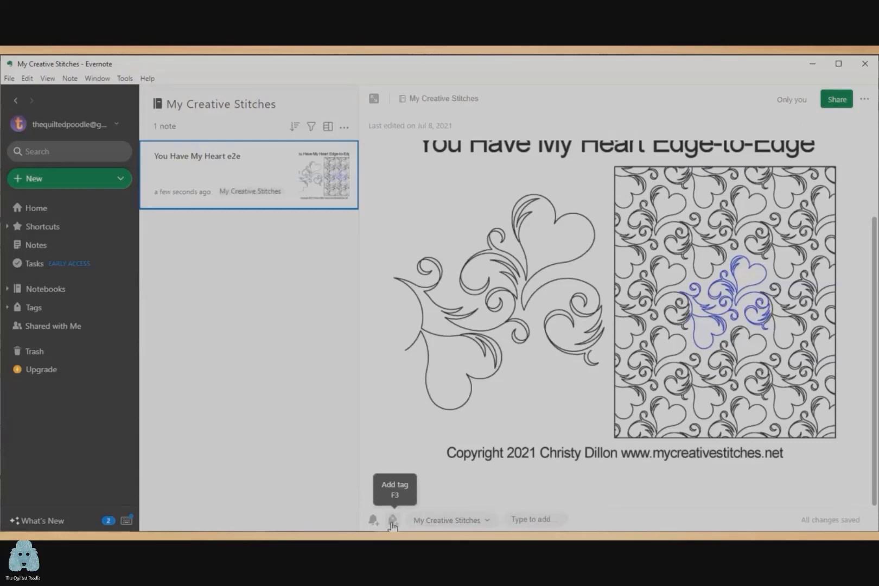
{"action": "type", "text": "e2e"}
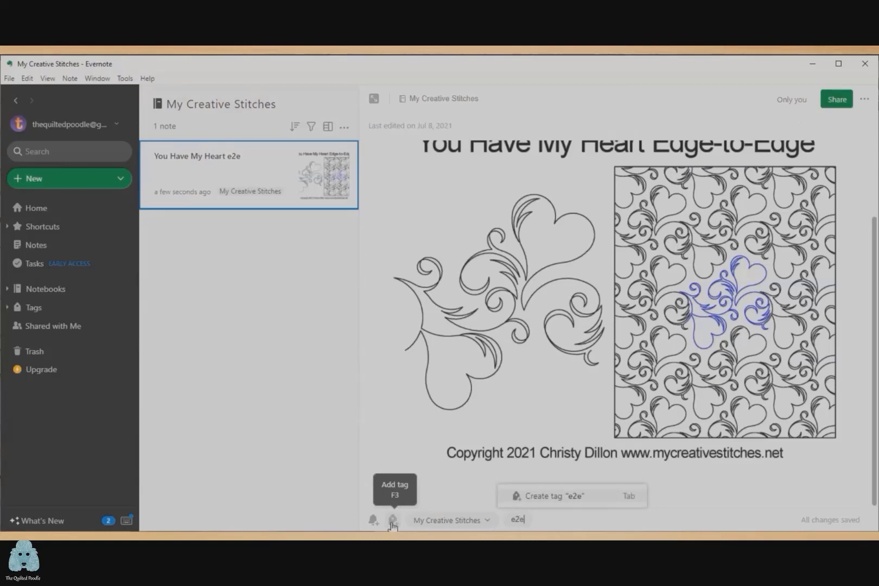
{"action": "key", "text": "Return"}
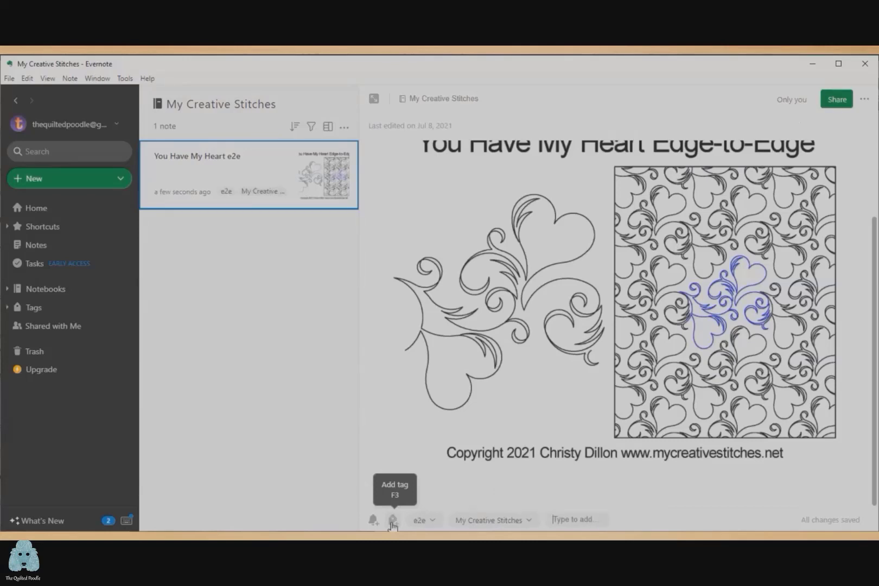
- Add the tags "hearts", "swirly hearts", "love" and "women" to the You Have My Heart e2e note
{"action": "type", "text": "hearts"}
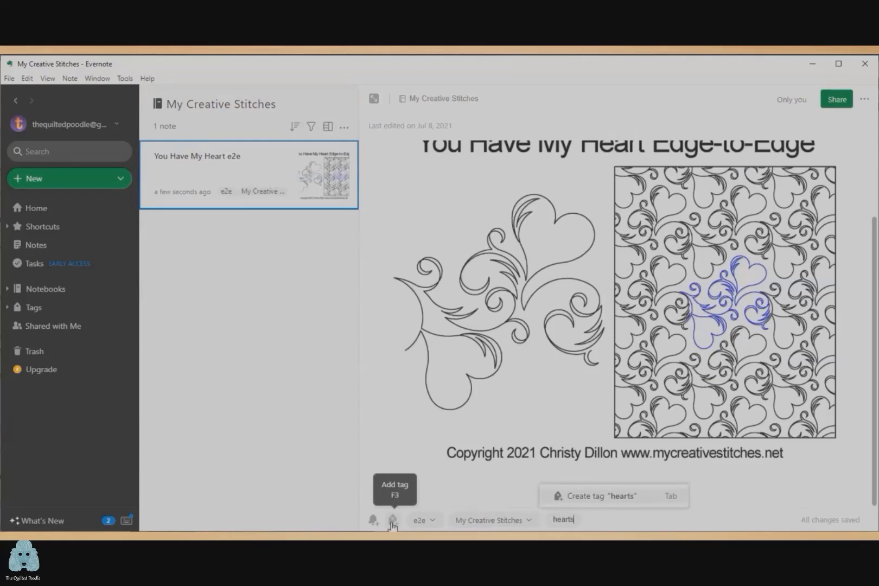
{"action": "key", "text": "Return"}
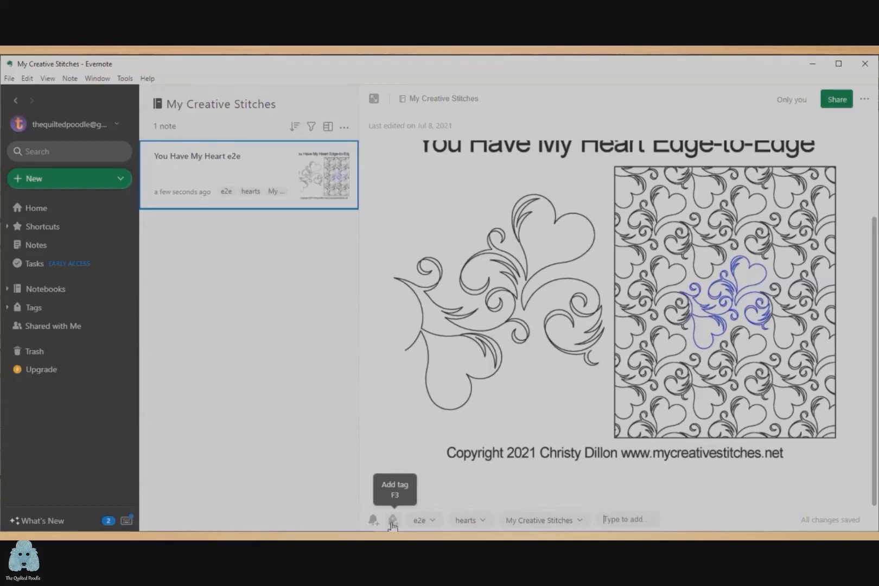
{"action": "type", "text": "swirl"}
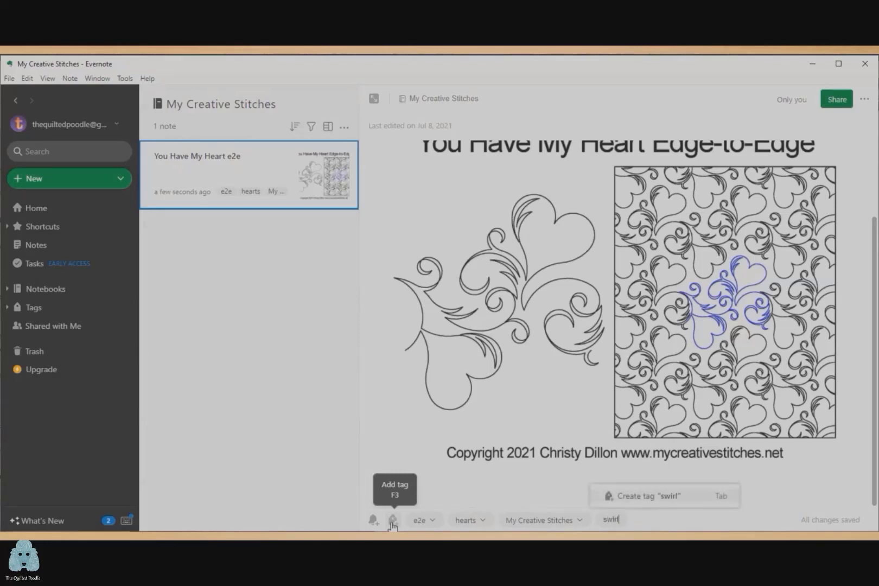
{"action": "type", "text": "y hearts"}
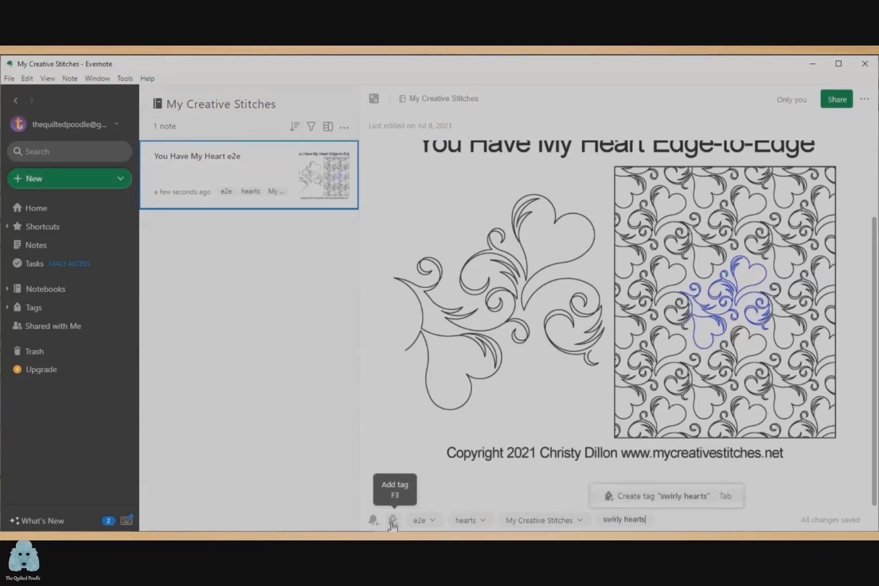
{"action": "key", "text": "Return"}
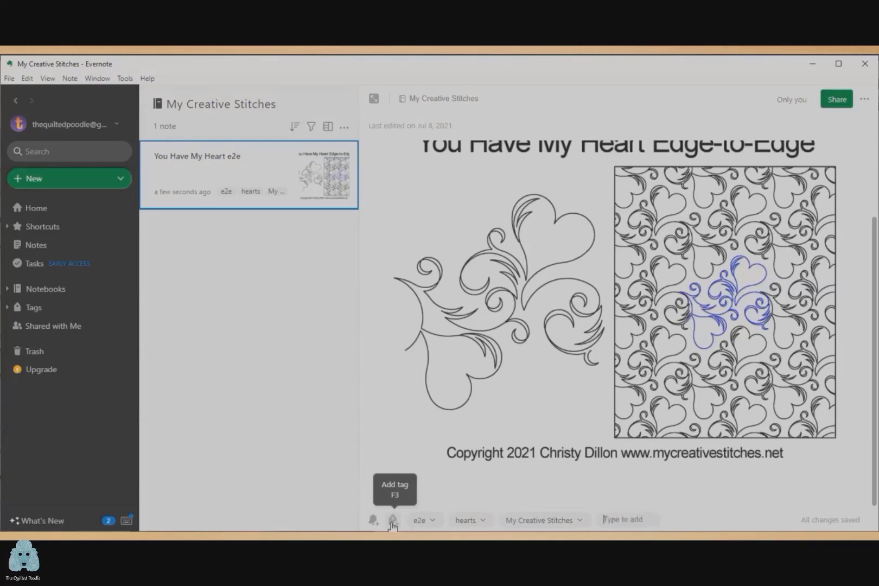
{"action": "type", "text": "love"}
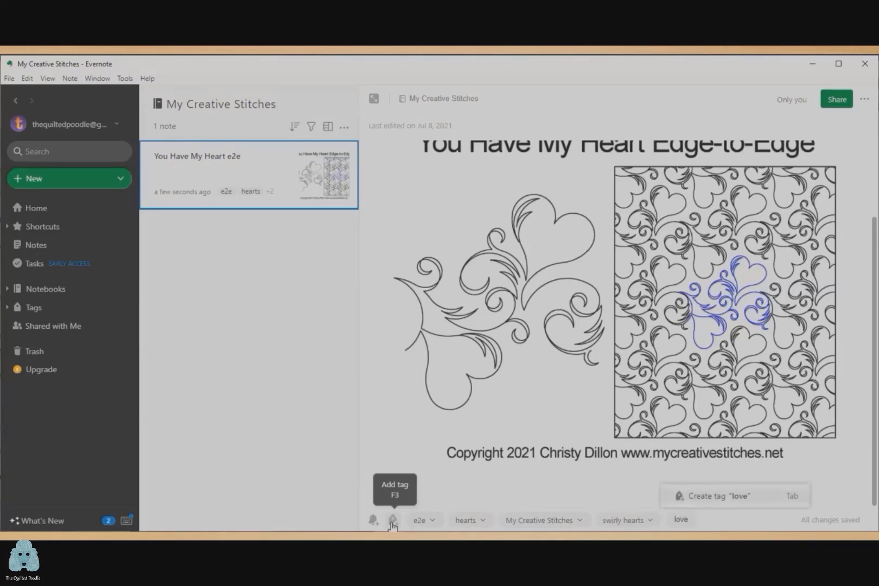
{"action": "key", "text": "Return"}
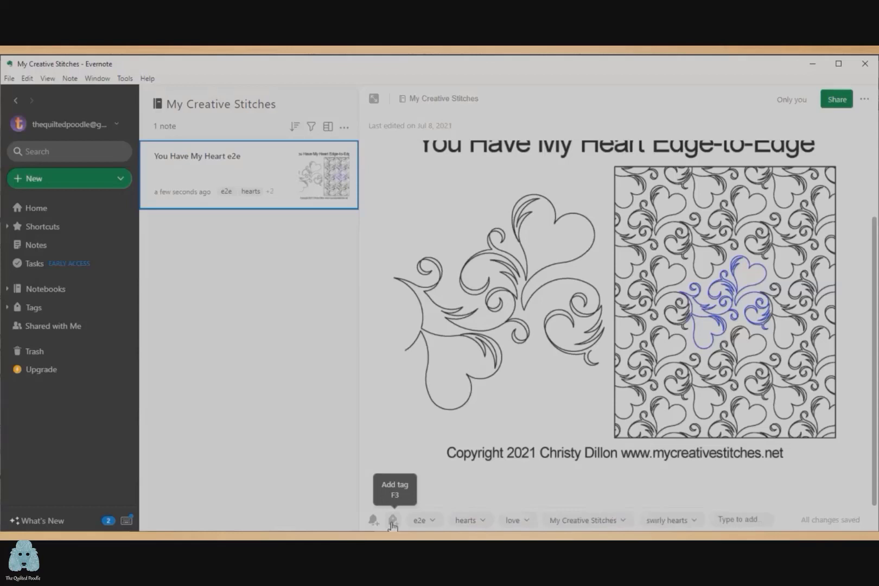
{"action": "type", "text": "women"}
{"action": "key", "text": "Return"}
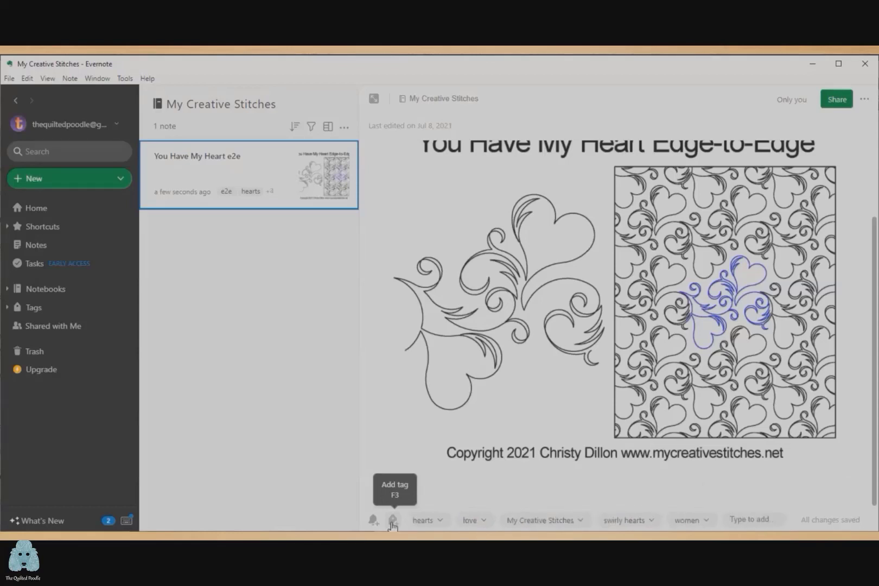
{"action": "type", "text": "valentine"}
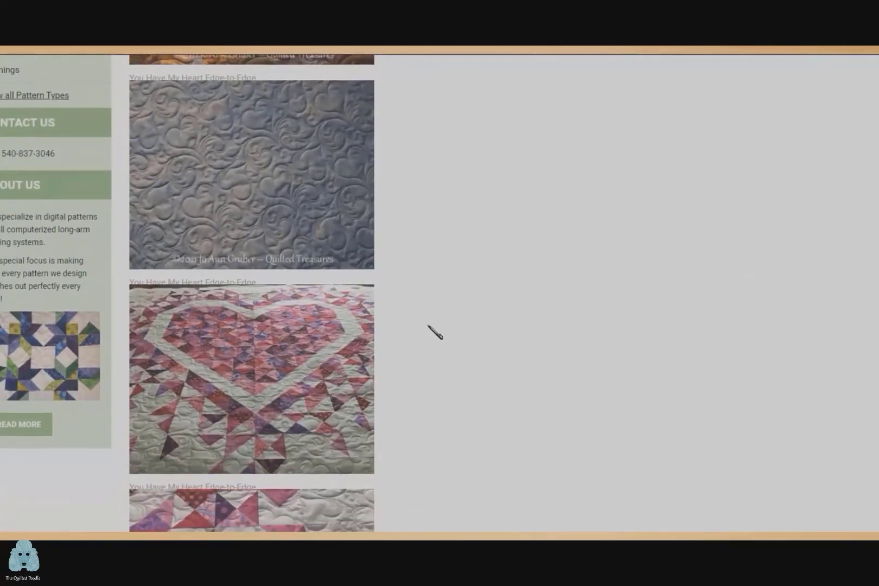
- Copy the photo of the grey-blue stitched quilt sample from the You Have My Heart Edge-to-Edge images on the pattern website
{"action": "scroll", "coordinate": [435, 331], "scroll_direction": "up", "scroll_amount": 4}
{"action": "scroll", "coordinate": [436, 330], "scroll_direction": "up", "scroll_amount": 5}
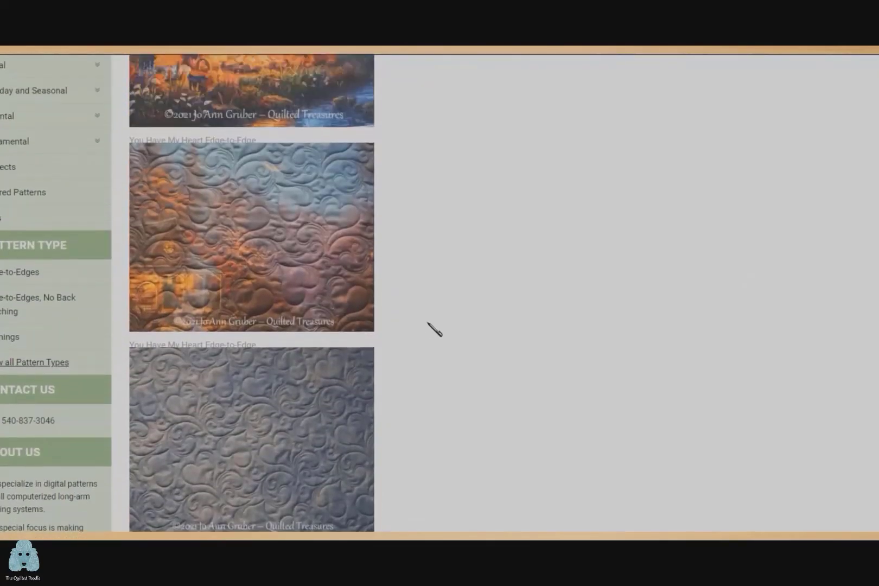
{"action": "scroll", "coordinate": [435, 331], "scroll_direction": "down", "scroll_amount": 2}
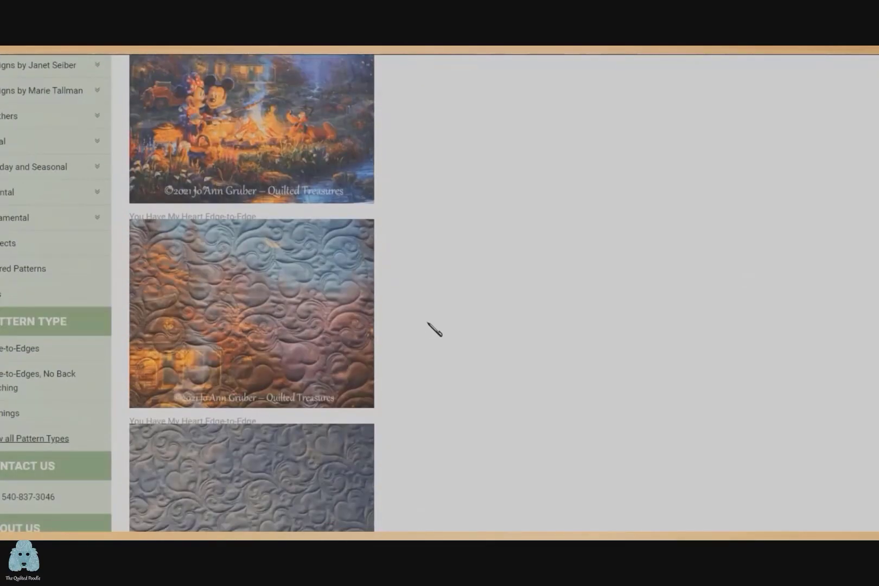
{"action": "scroll", "coordinate": [435, 330], "scroll_direction": "down", "scroll_amount": 10}
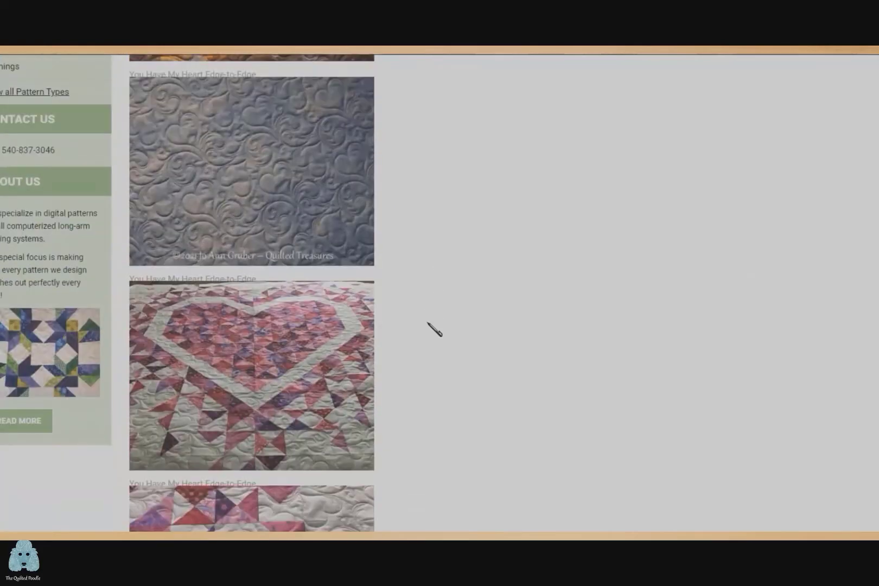
{"action": "scroll", "coordinate": [434, 329], "scroll_direction": "down", "scroll_amount": 4}
{"action": "scroll", "coordinate": [428, 328], "scroll_direction": "up", "scroll_amount": 10}
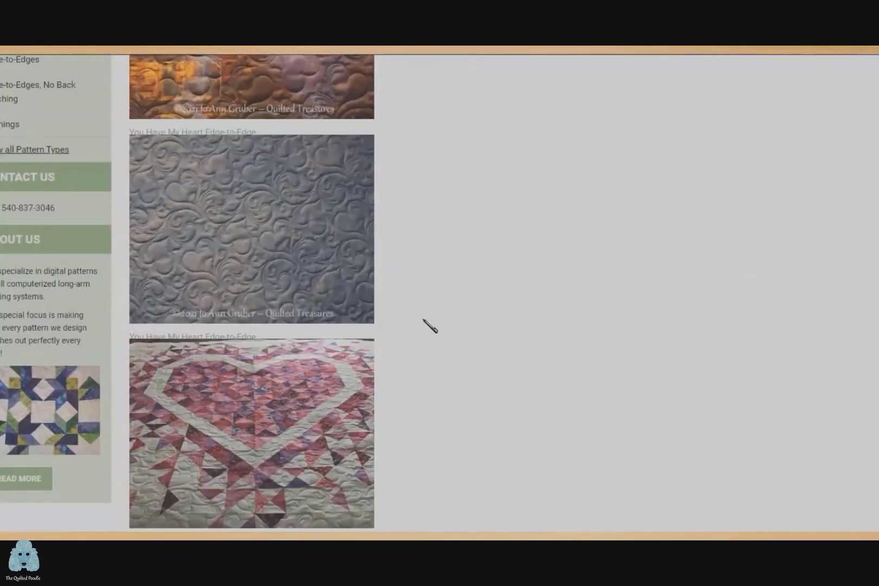
{"action": "right_click", "coordinate": [238, 219]}
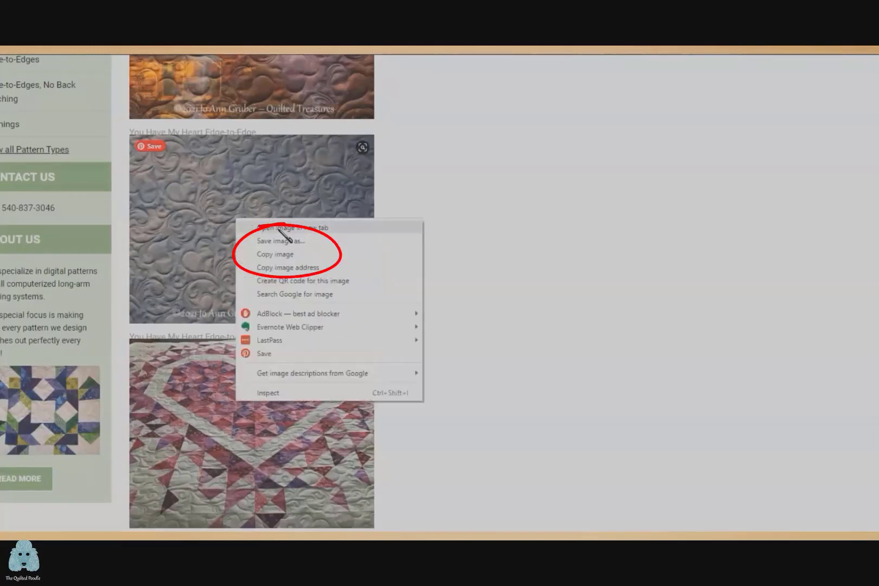
{"action": "left_click", "coordinate": [285, 255]}
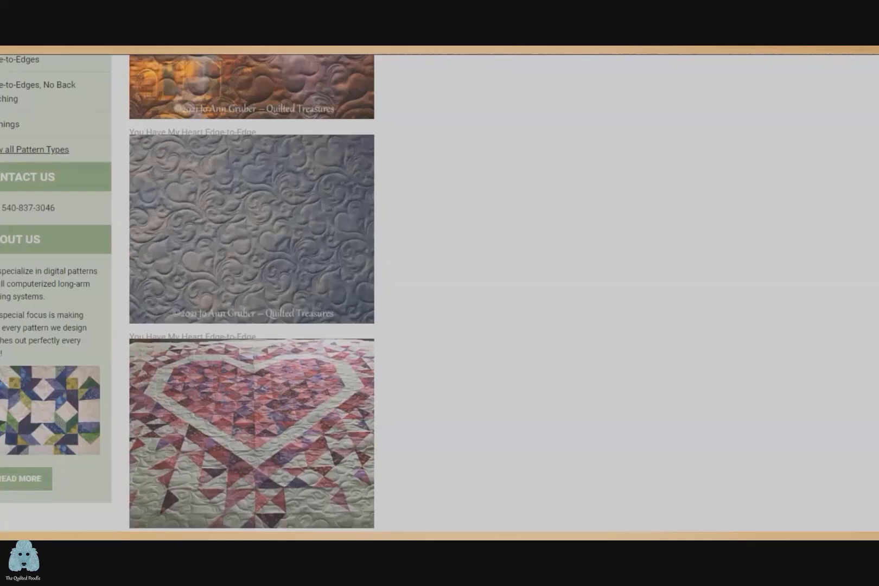
- Switch to Evernote and paste the copied quilt photo beneath the pattern image in the You Have My Heart e2e note
{"action": "left_click", "coordinate": [353, 534]}
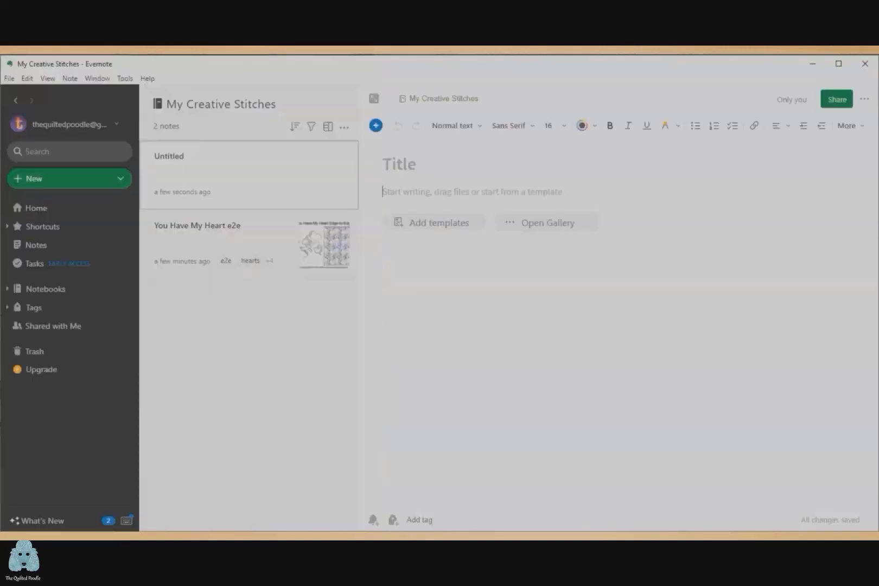
{"action": "left_click", "coordinate": [241, 248]}
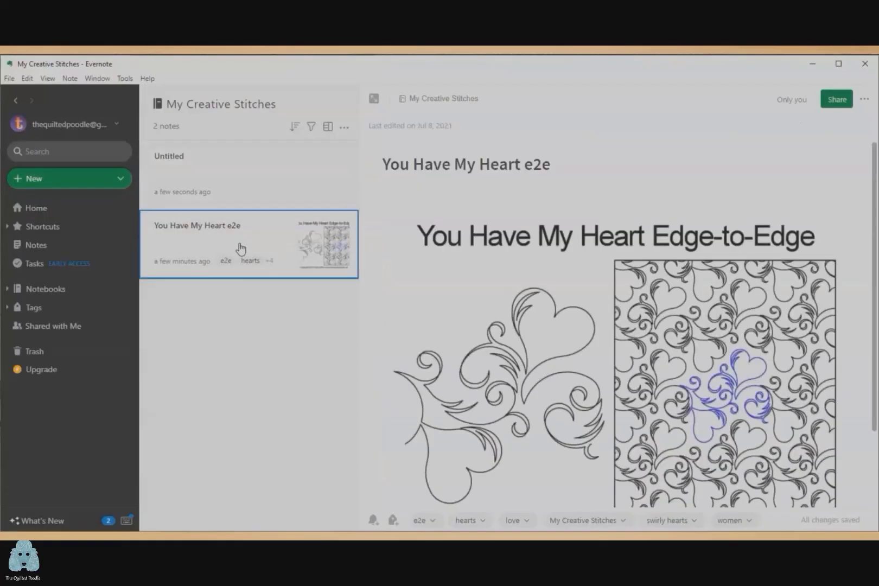
{"action": "scroll", "coordinate": [690, 447], "scroll_direction": "down", "scroll_amount": 2}
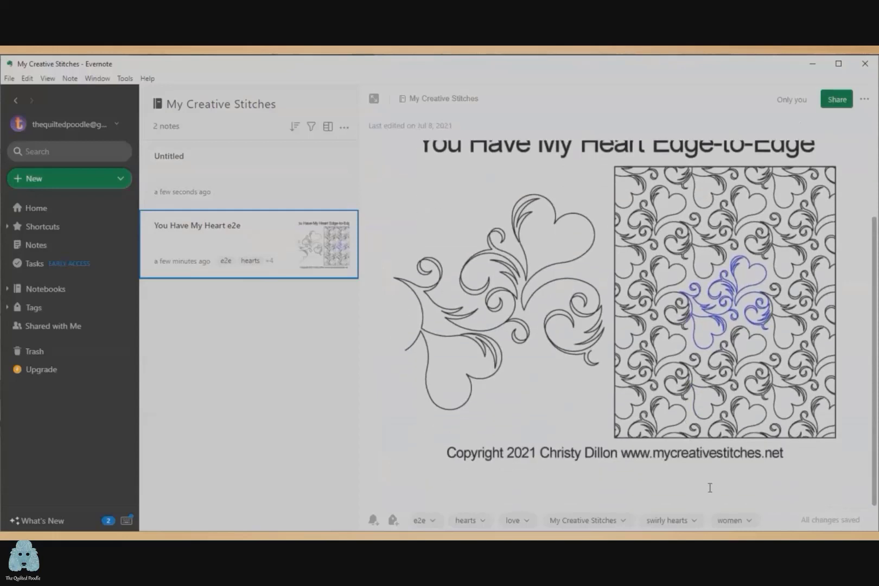
{"action": "left_click", "coordinate": [803, 464]}
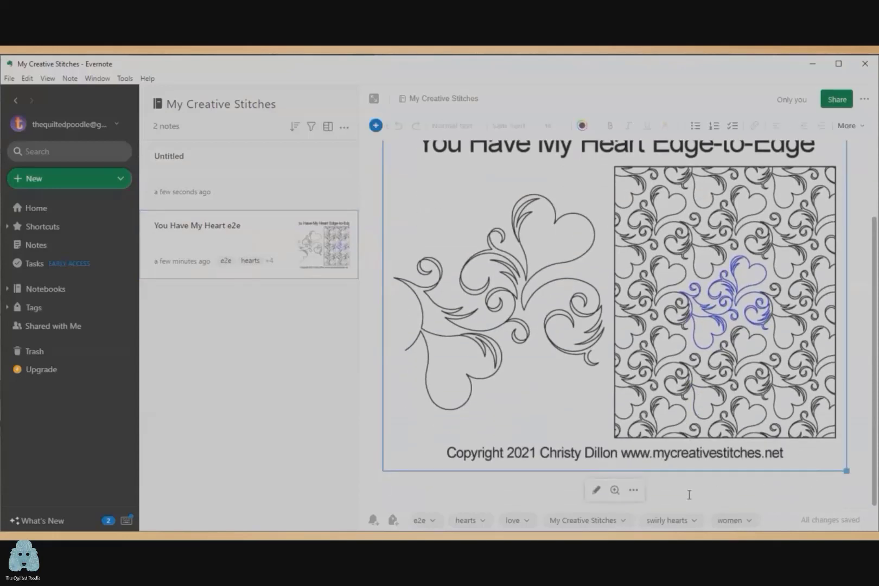
{"action": "right_click", "coordinate": [706, 491]}
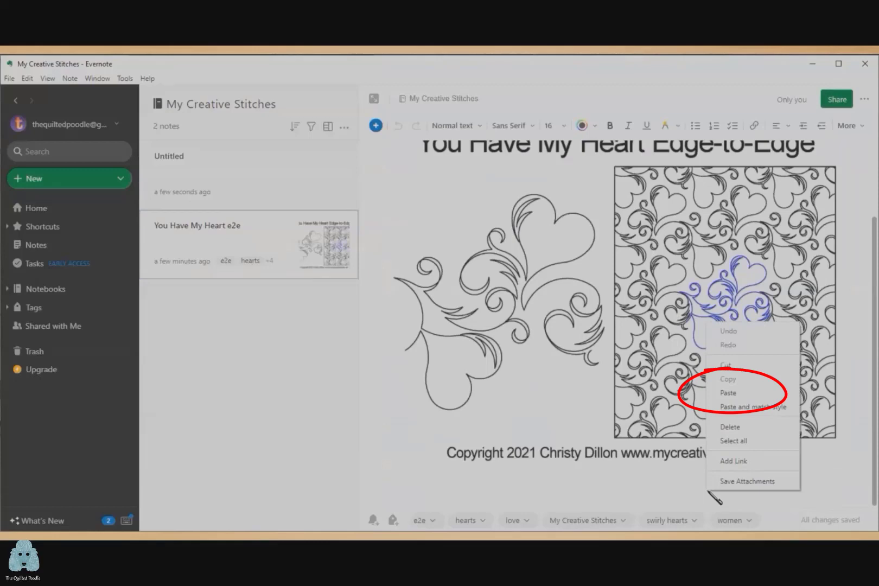
{"action": "left_click", "coordinate": [744, 395]}
{"action": "scroll", "coordinate": [779, 402], "scroll_direction": "down", "scroll_amount": 6}
{"action": "scroll", "coordinate": [779, 403], "scroll_direction": "up", "scroll_amount": 5}
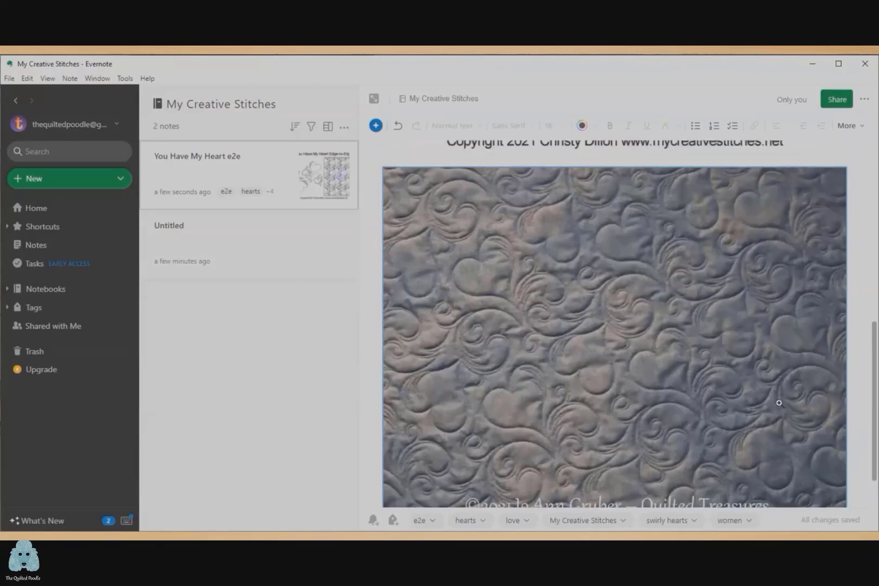
{"action": "scroll", "coordinate": [779, 402], "scroll_direction": "down", "scroll_amount": 5}
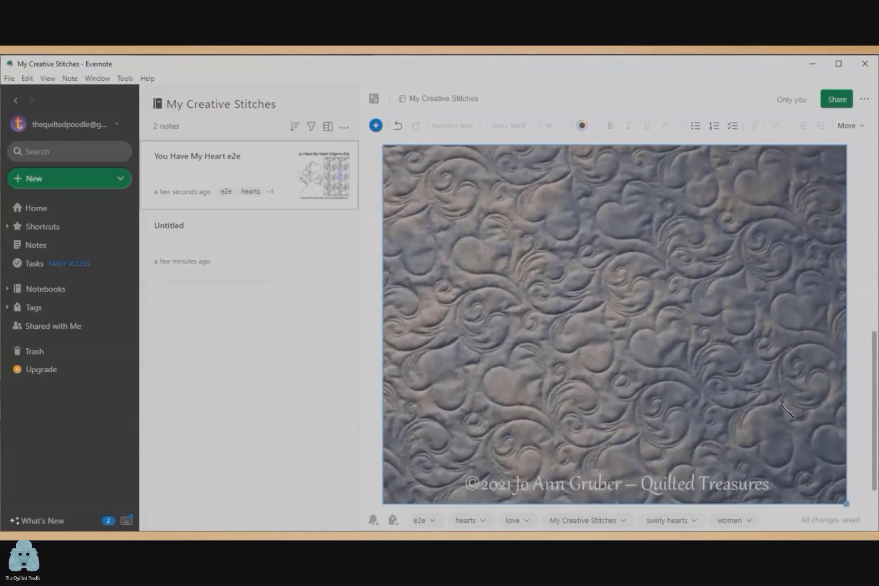
{"action": "scroll", "coordinate": [786, 411], "scroll_direction": "up", "scroll_amount": 5}
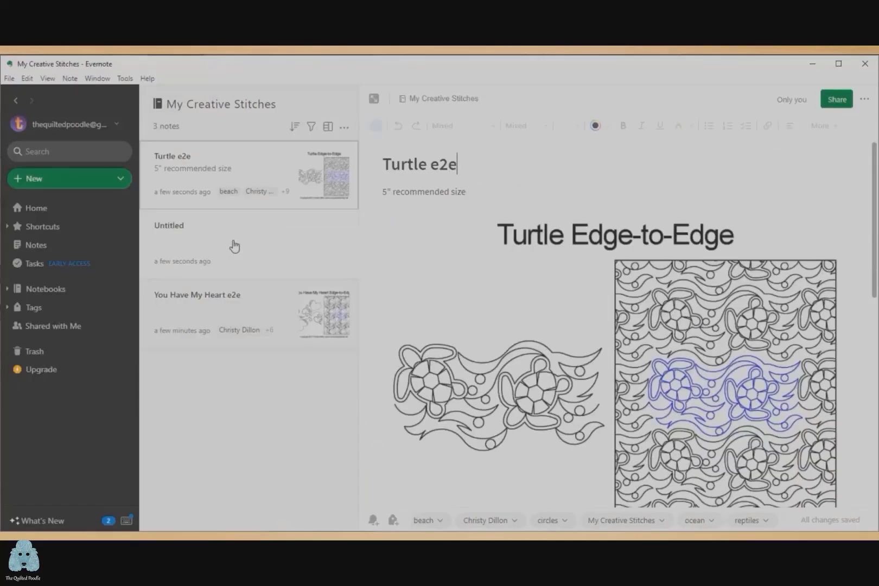
- Expand the list of notebooks and open the Anne Bright Designs notebook
{"action": "left_click", "coordinate": [7, 289]}
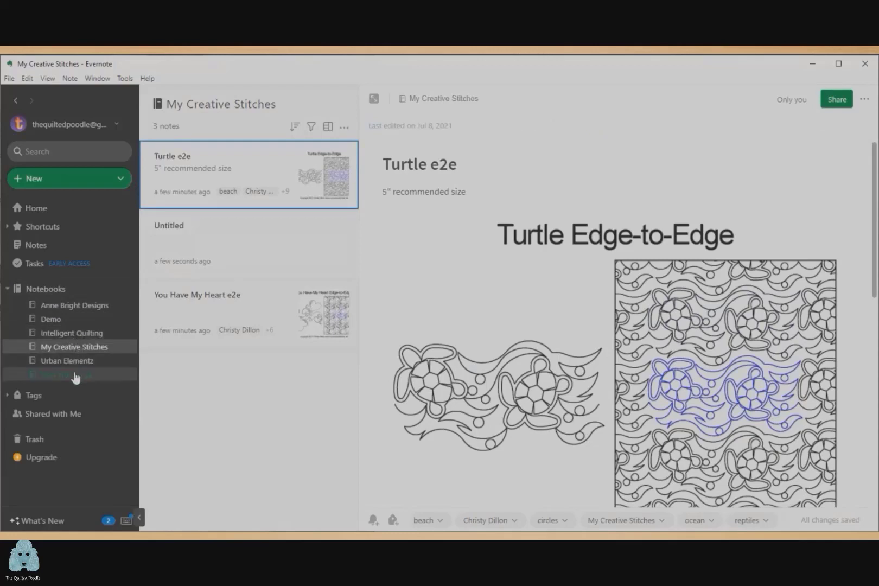
{"action": "left_click", "coordinate": [92, 311]}
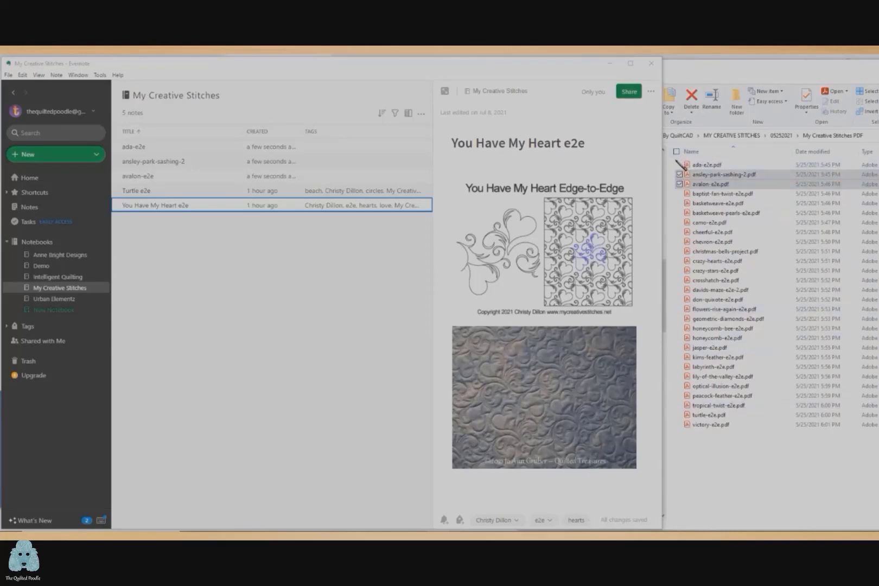
- Import all PDF files from the My Creative Stitches PDF folder as separate notes into the My Creative Stitches notebook
{"action": "left_click_drag", "start_coordinate": [676, 161], "coordinate": [733, 444]}
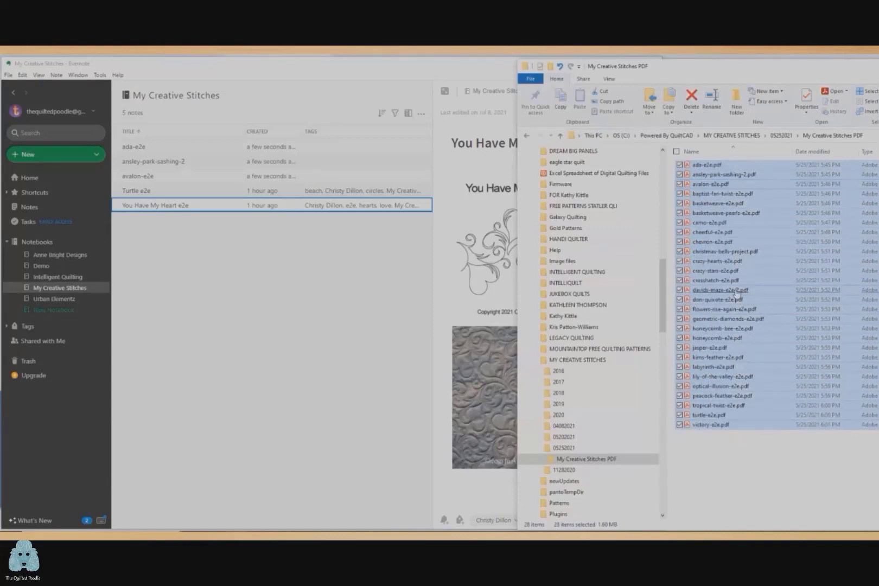
{"action": "left_click_drag", "start_coordinate": [735, 292], "coordinate": [308, 336]}
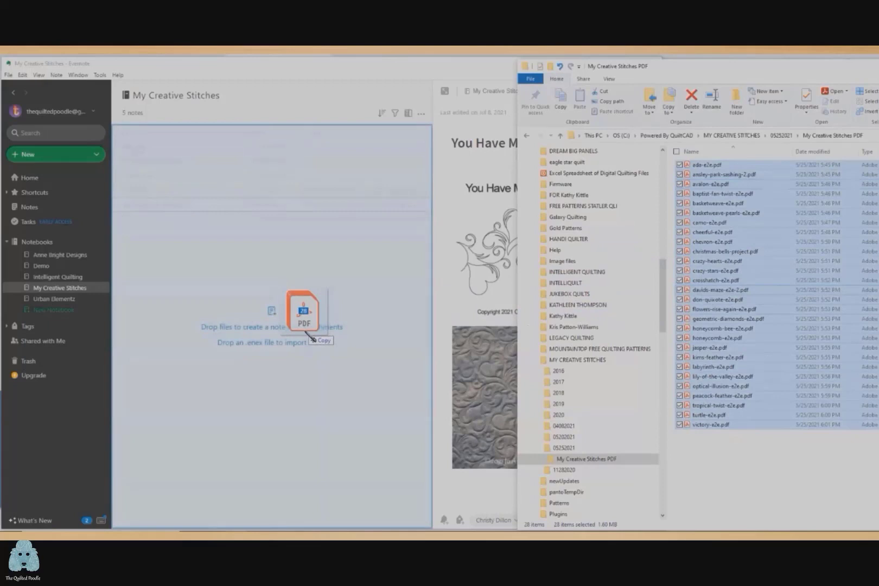
{"action": "left_click_drag", "start_coordinate": [308, 335], "coordinate": [309, 337]}
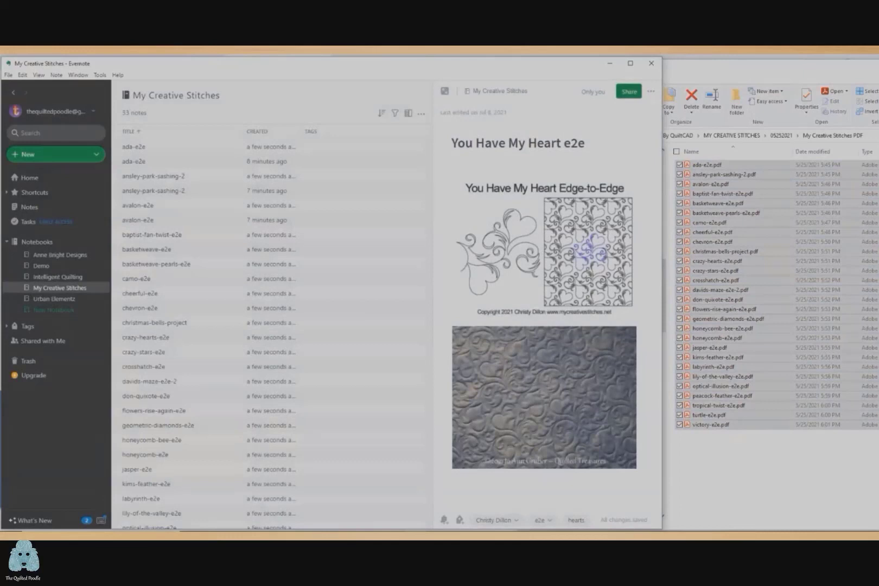
- Open the cheerful-e2e note and tag it with the designer's name and the existing leaves tag
{"action": "left_click", "coordinate": [140, 295]}
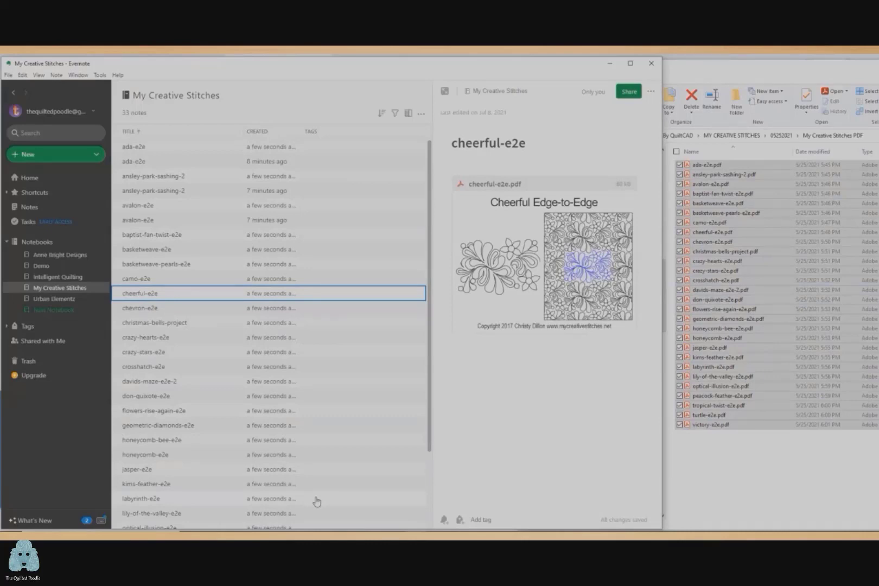
{"action": "left_click", "coordinate": [459, 521]}
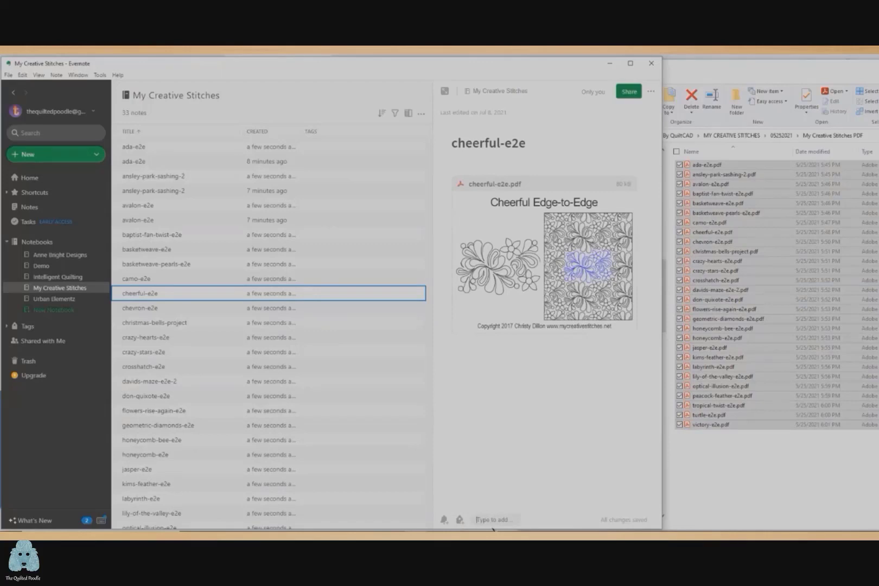
{"action": "type", "text": "ch"}
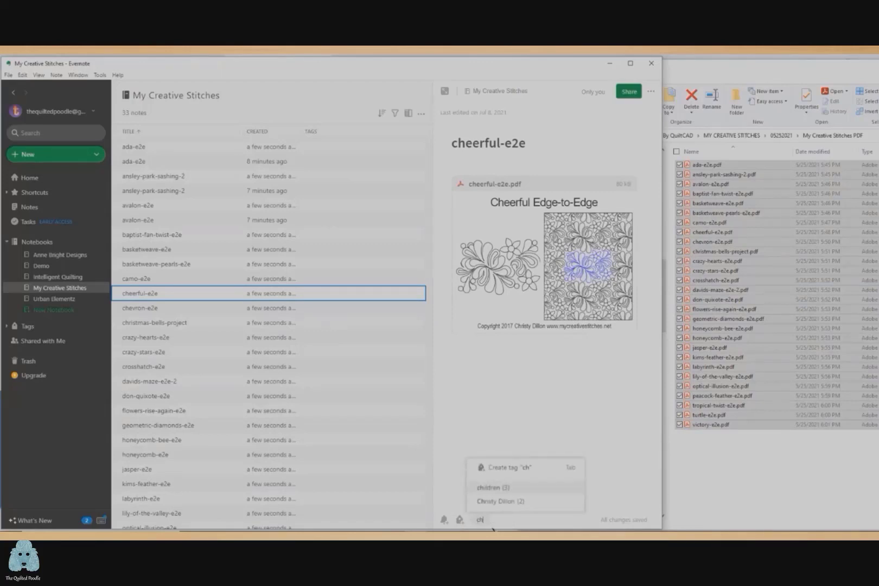
{"action": "left_click", "coordinate": [513, 502]}
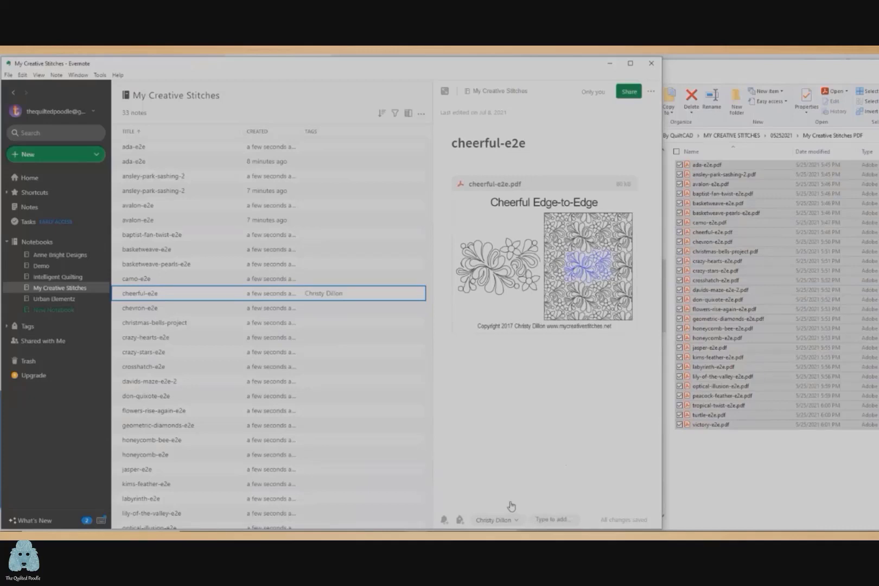
{"action": "type", "text": "lea"}
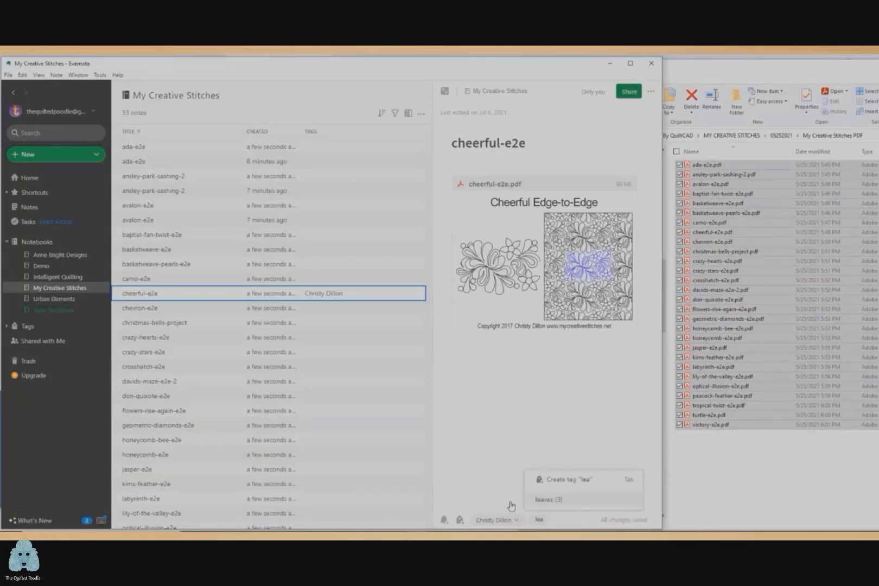
{"action": "left_click", "coordinate": [578, 500]}
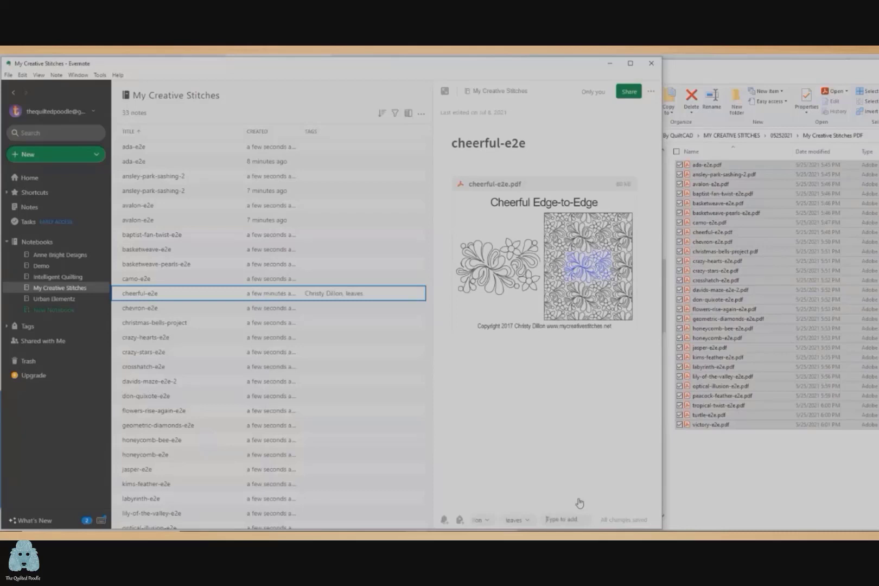
- Create a star flower tag on the cheerful-e2e note and add the existing circles tag
{"action": "type", "text": "star"}
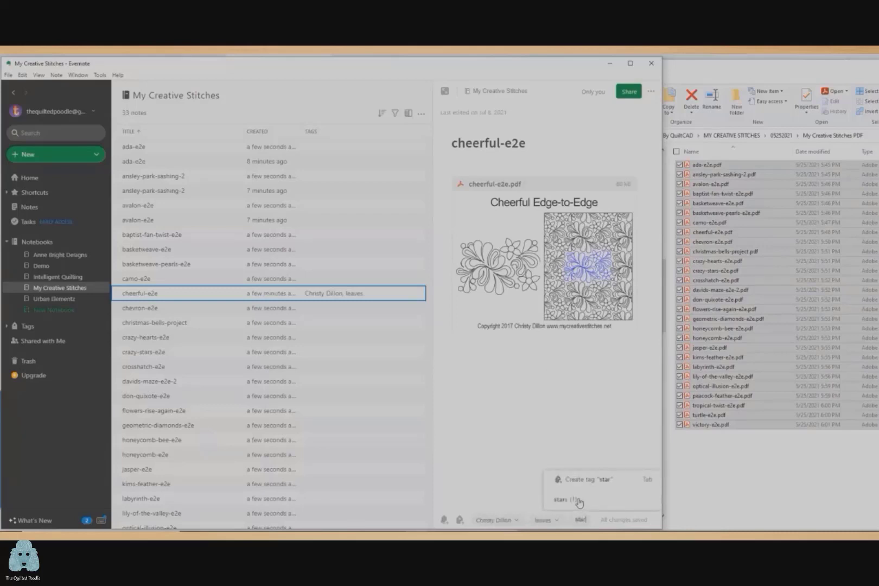
{"action": "type", "text": " flower"}
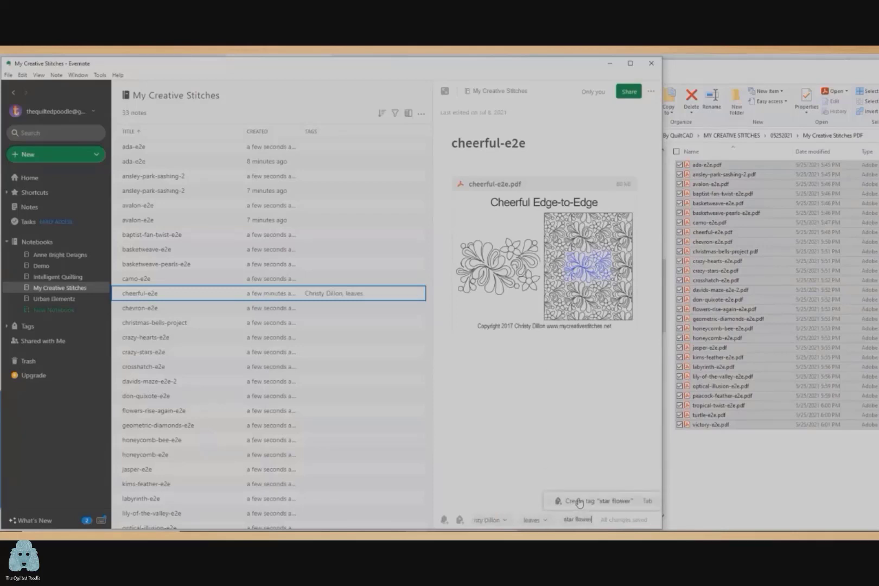
{"action": "left_click", "coordinate": [578, 501]}
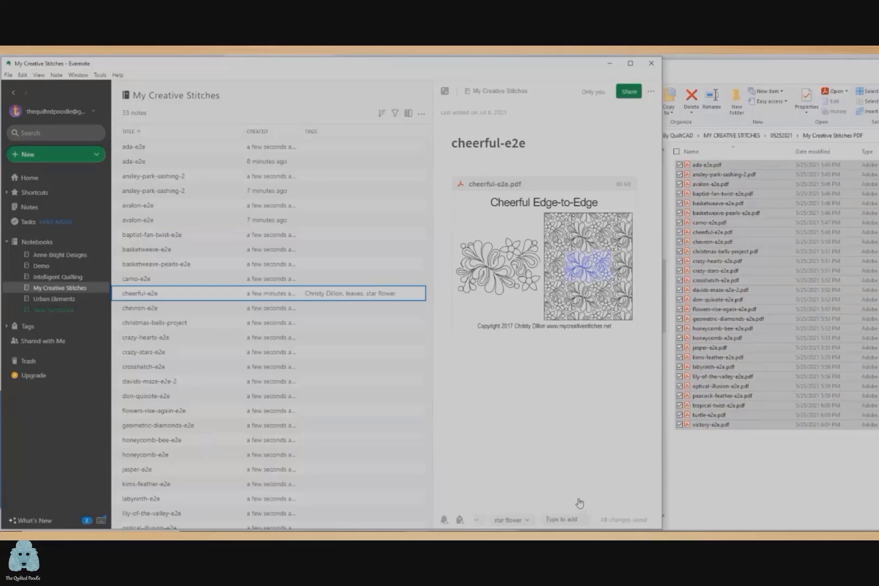
{"action": "type", "text": "circle"}
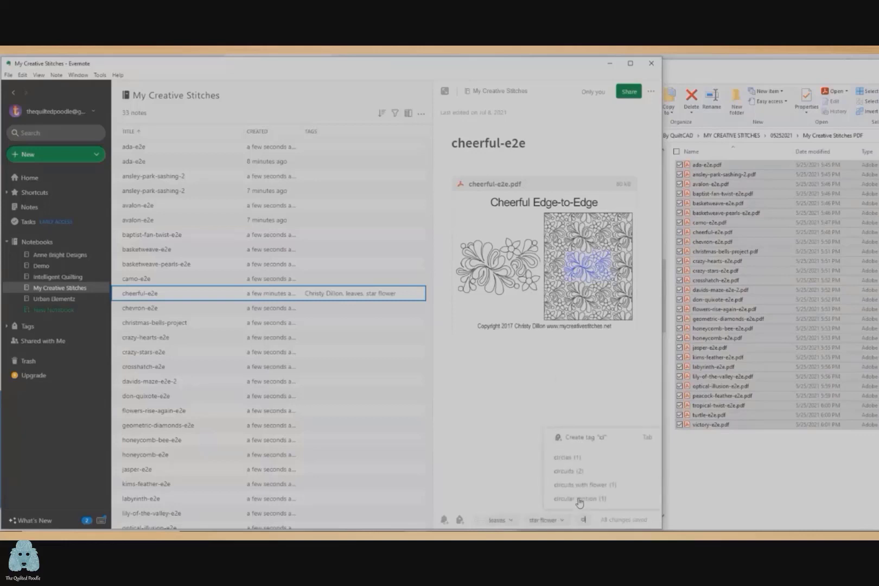
{"action": "type", "text": "s"}
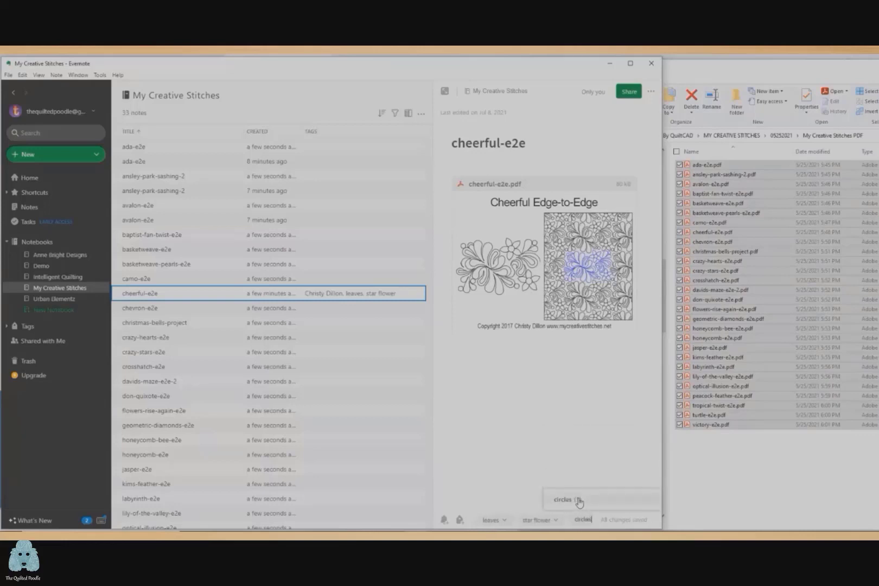
{"action": "left_click", "coordinate": [578, 500]}
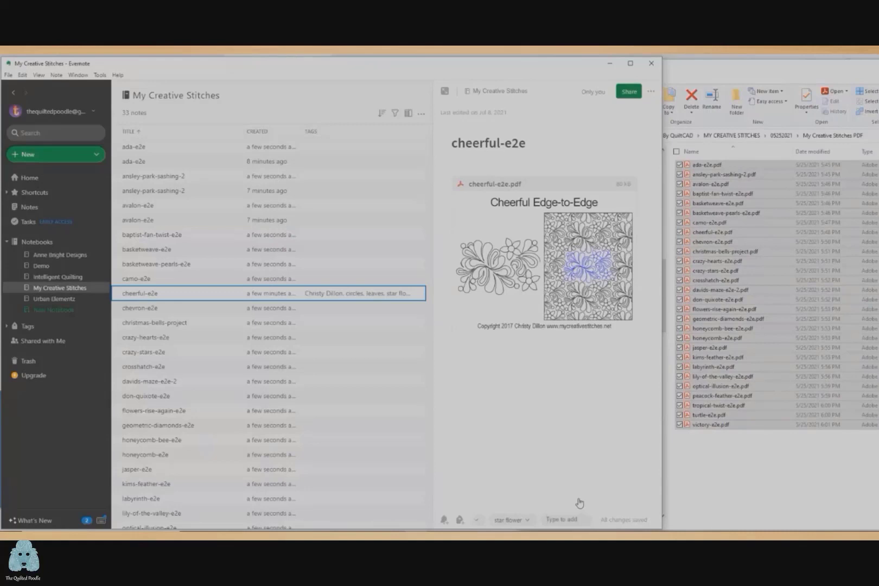
- Add the existing feather - swirls and feathers tags to the cheerful-e2e note
{"action": "type", "text": "fea"}
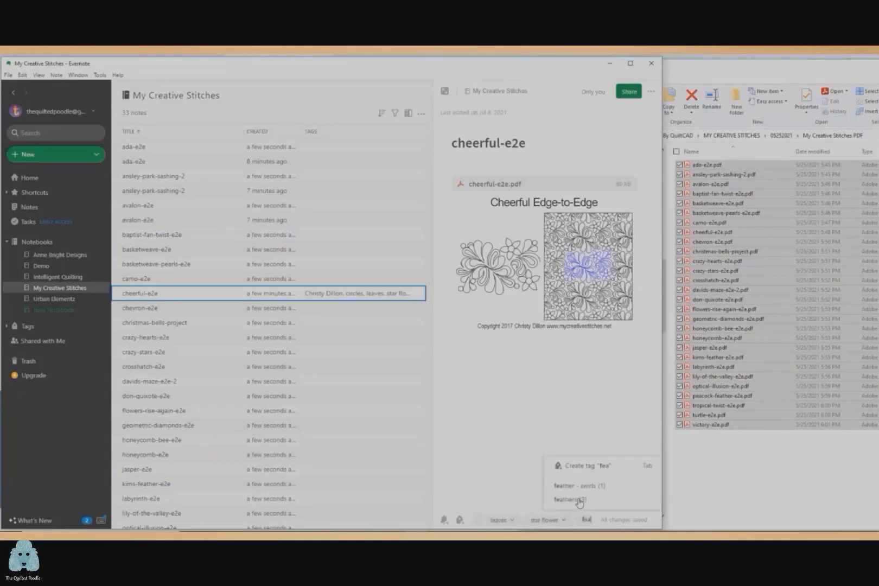
{"action": "type", "text": "th"}
{"action": "left_click", "coordinate": [589, 487]}
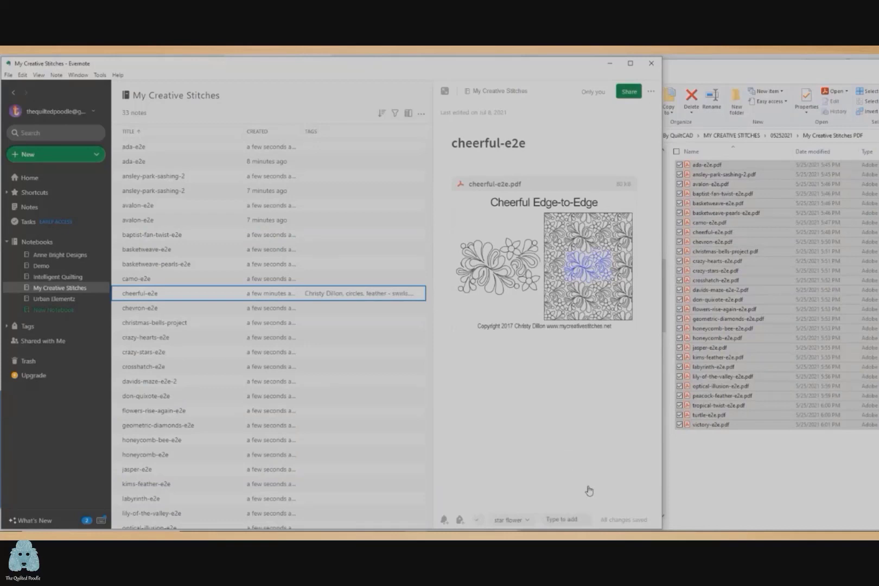
{"action": "type", "text": "fe"}
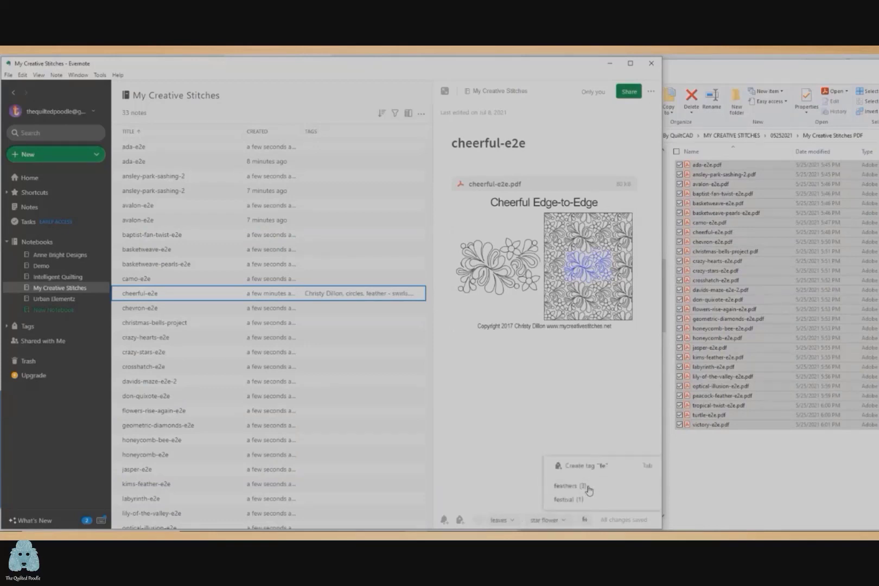
{"action": "type", "text": "a"}
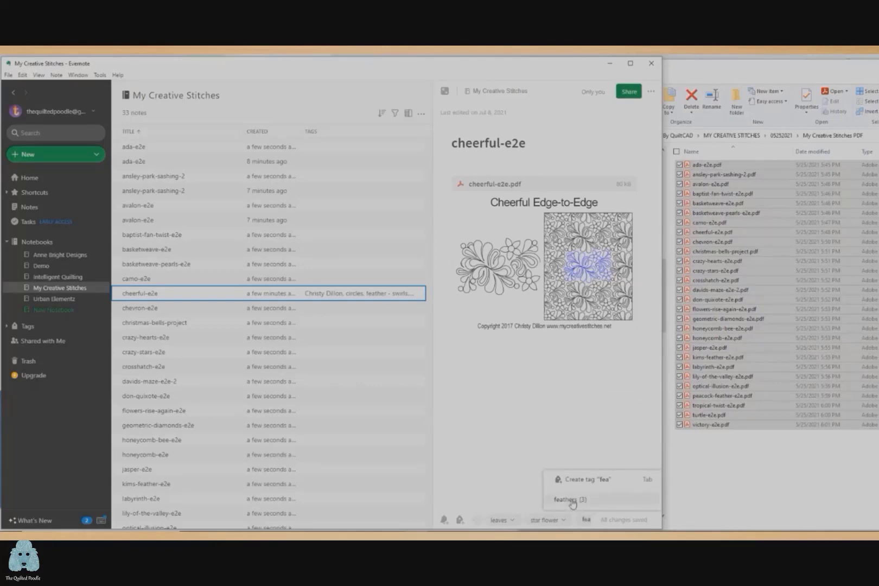
{"action": "left_click", "coordinate": [569, 500]}
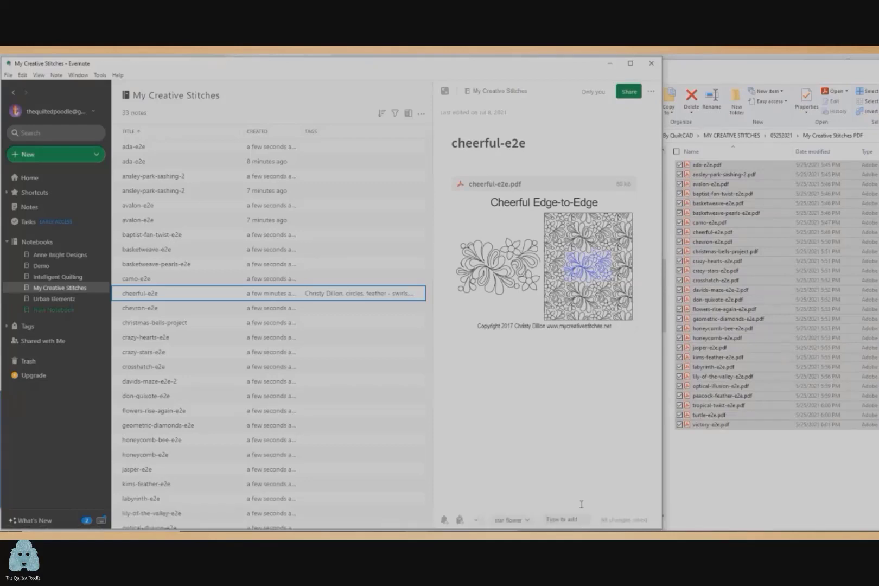
{"action": "left_click", "coordinate": [313, 296]}
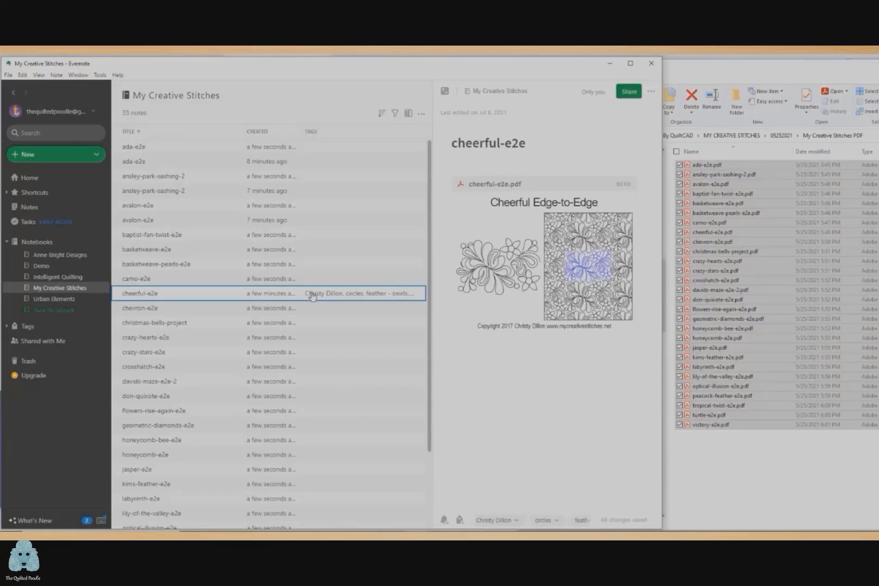
{"action": "left_click", "coordinate": [459, 521]}
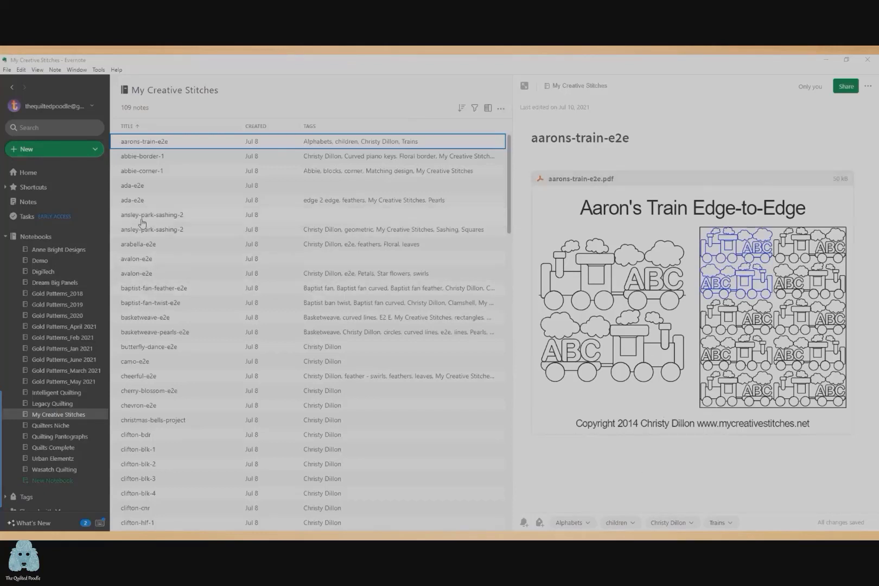
- Put the Gold Patterns_2018 notebook into a new stack named Gold Subscription Patterns and open that stack
{"action": "left_click", "coordinate": [17, 240]}
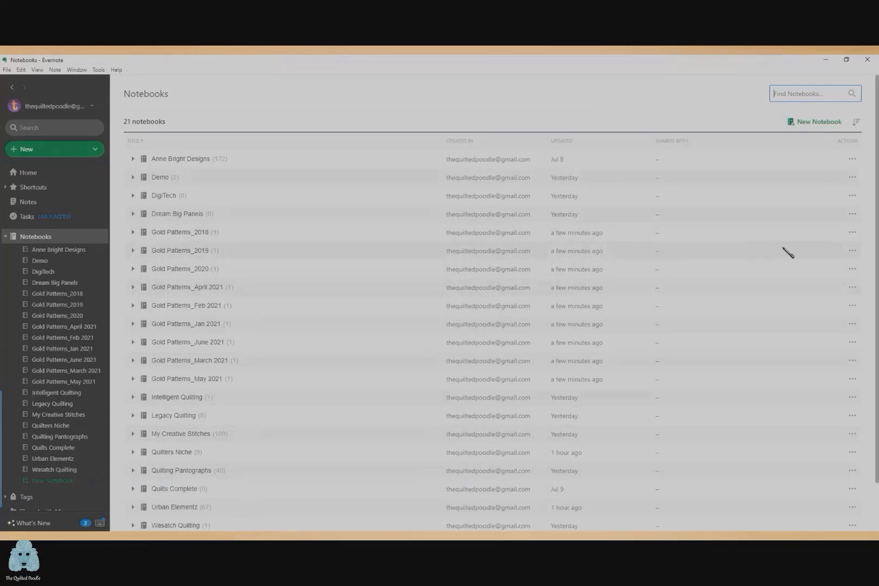
{"action": "left_click", "coordinate": [852, 234]}
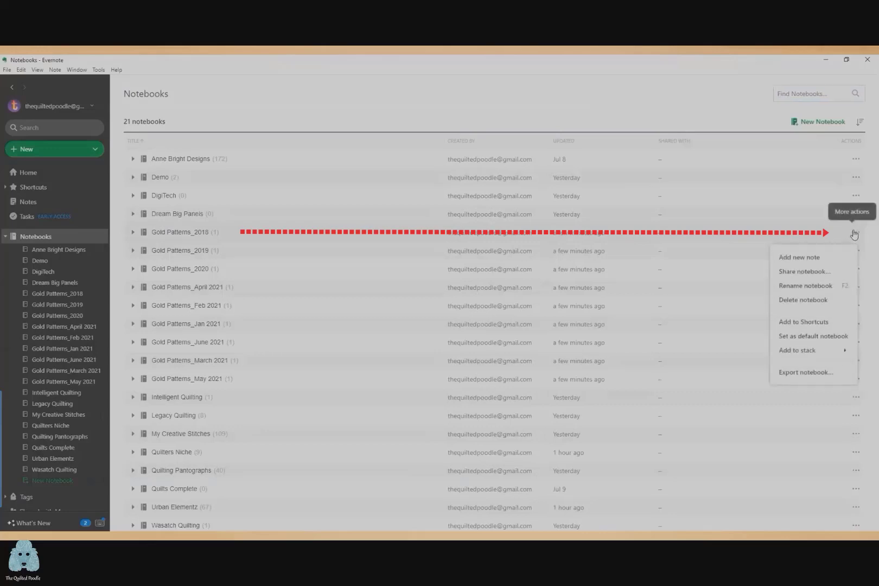
{"action": "mouse_move", "coordinate": [810, 357]}
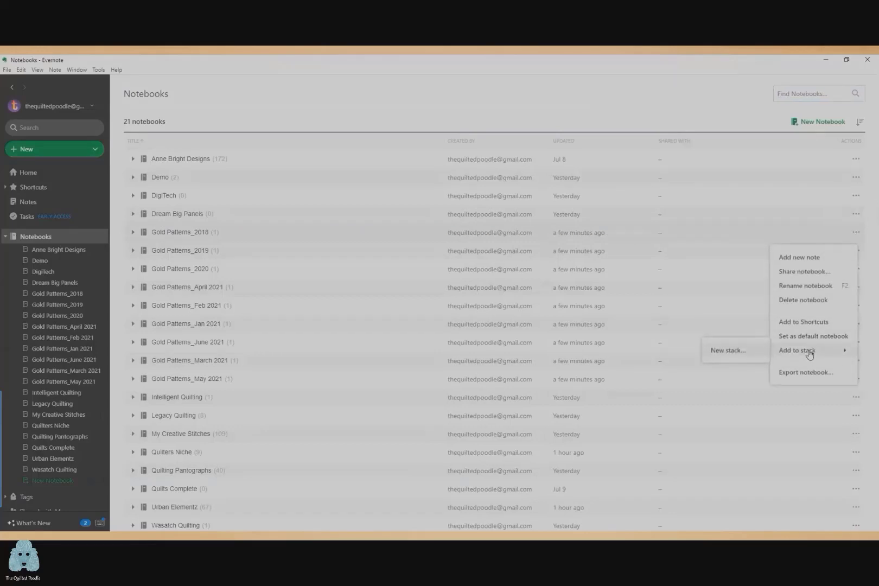
{"action": "left_click", "coordinate": [723, 355]}
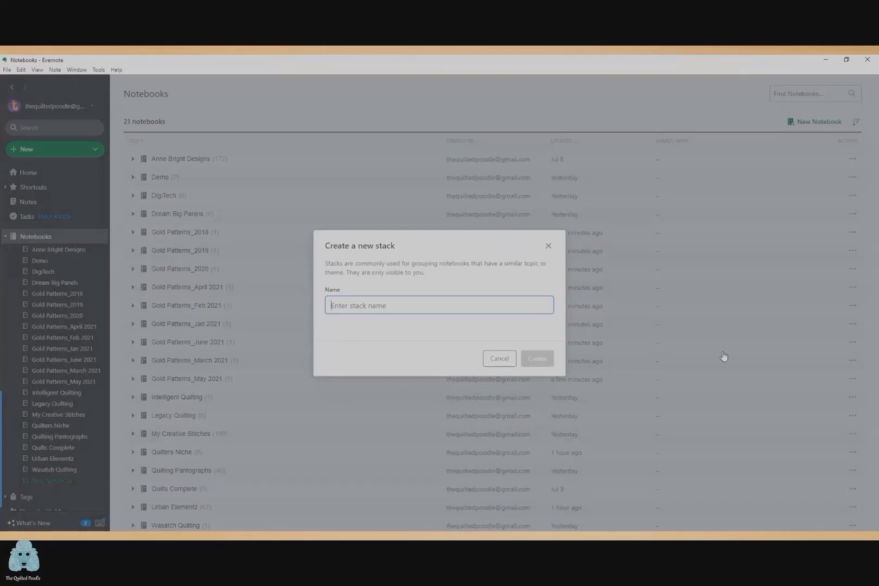
{"action": "type", "text": "Gold "}
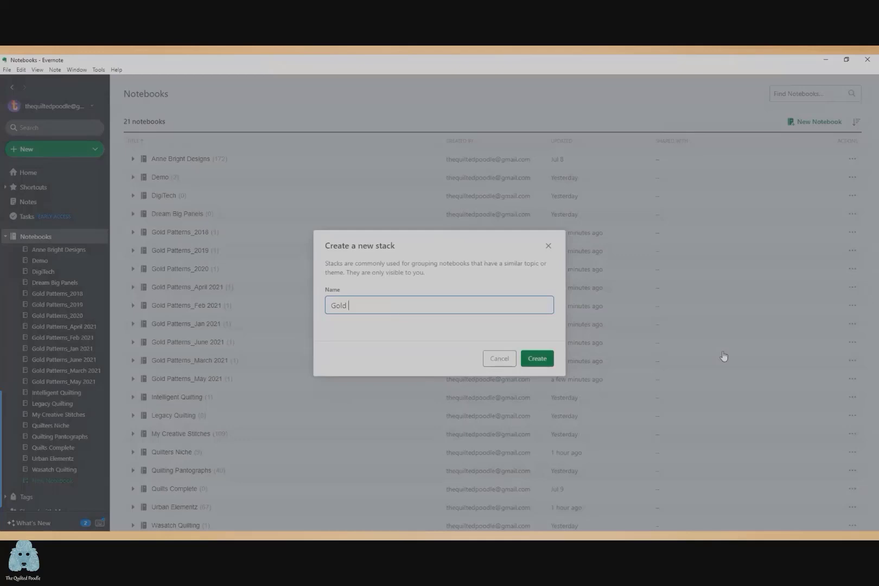
{"action": "type", "text": "Subscription Patterns"}
{"action": "left_click", "coordinate": [536, 359]}
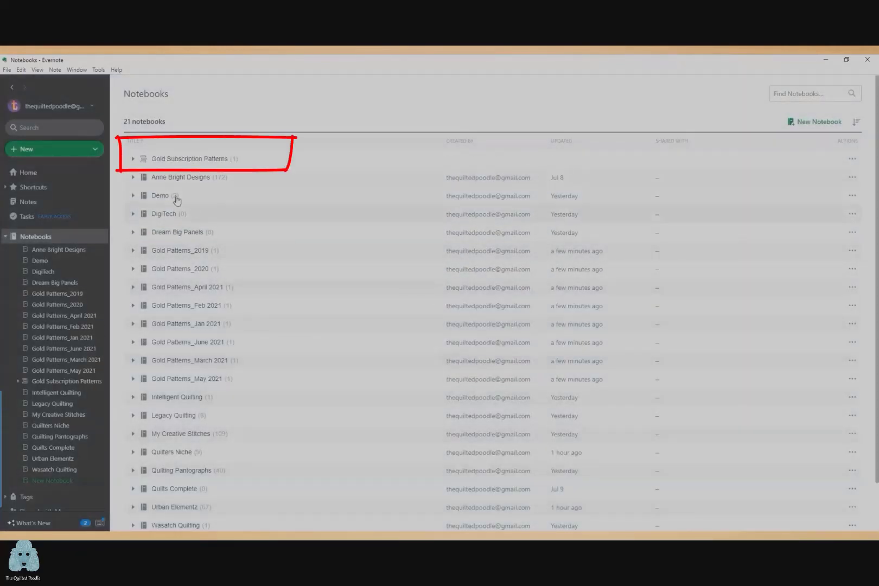
{"action": "left_click", "coordinate": [213, 162]}
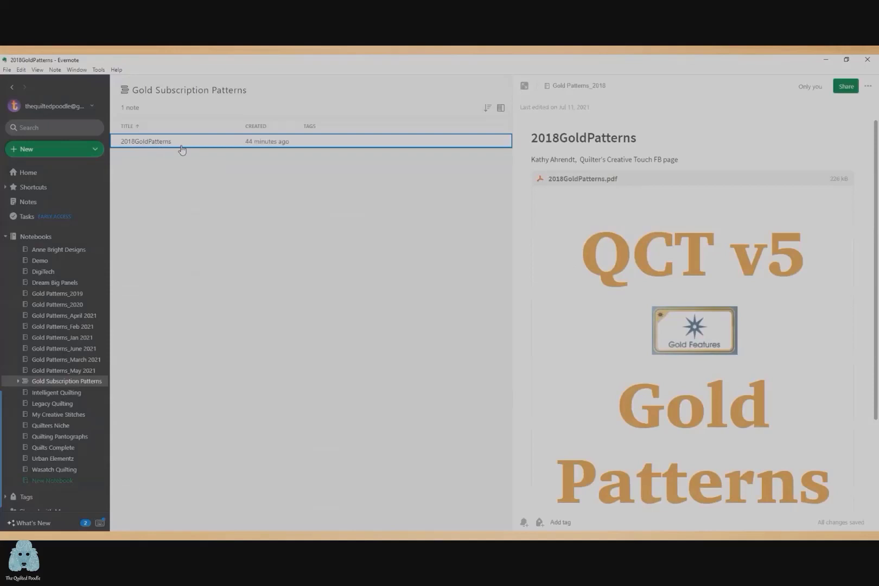
- Return to the notebooks overview and add Gold Patterns_2019 and Gold Patterns_2020 to the Gold Subscription Patterns stack
{"action": "left_click", "coordinate": [46, 242]}
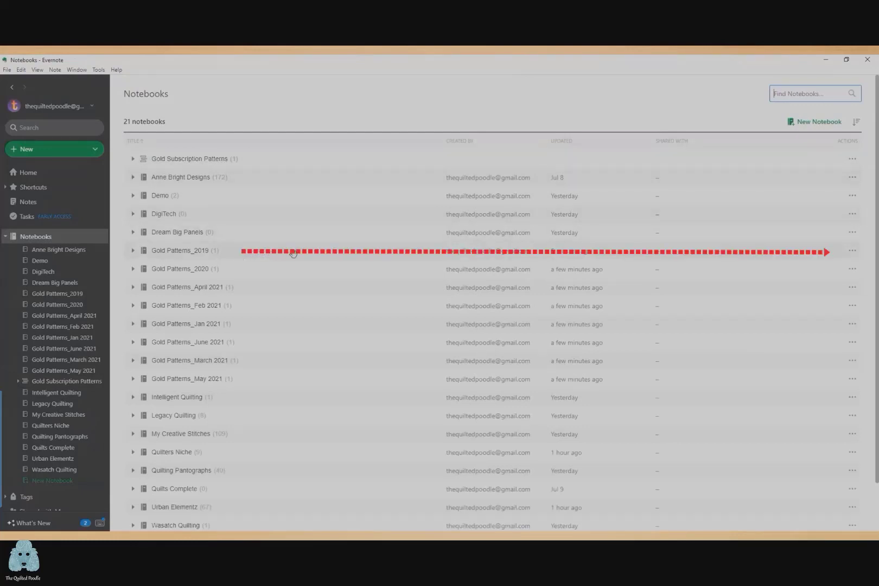
{"action": "left_click", "coordinate": [852, 252]}
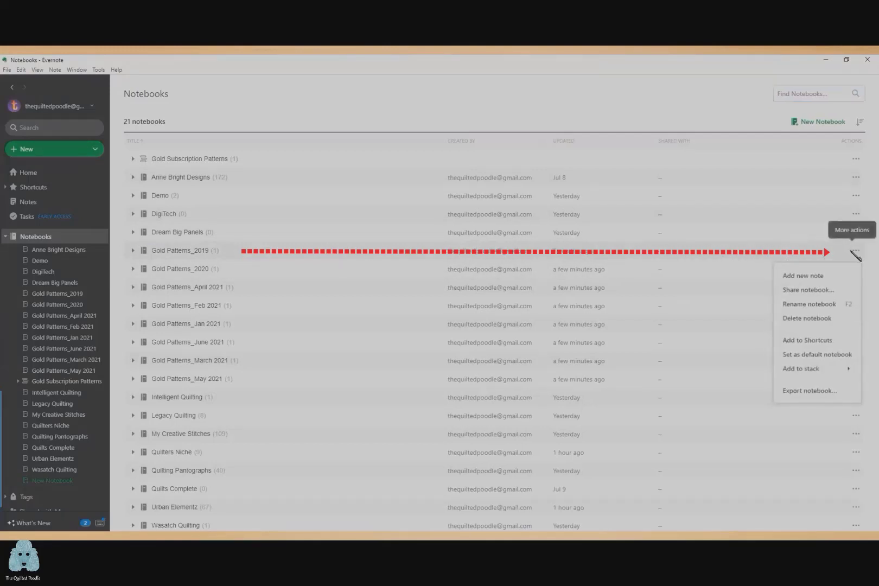
{"action": "mouse_move", "coordinate": [791, 373]}
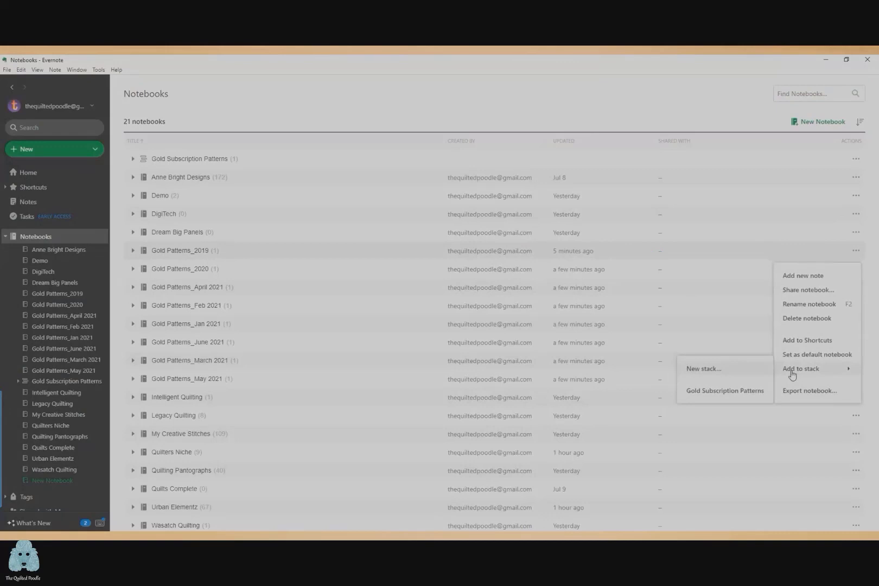
{"action": "left_click", "coordinate": [725, 391]}
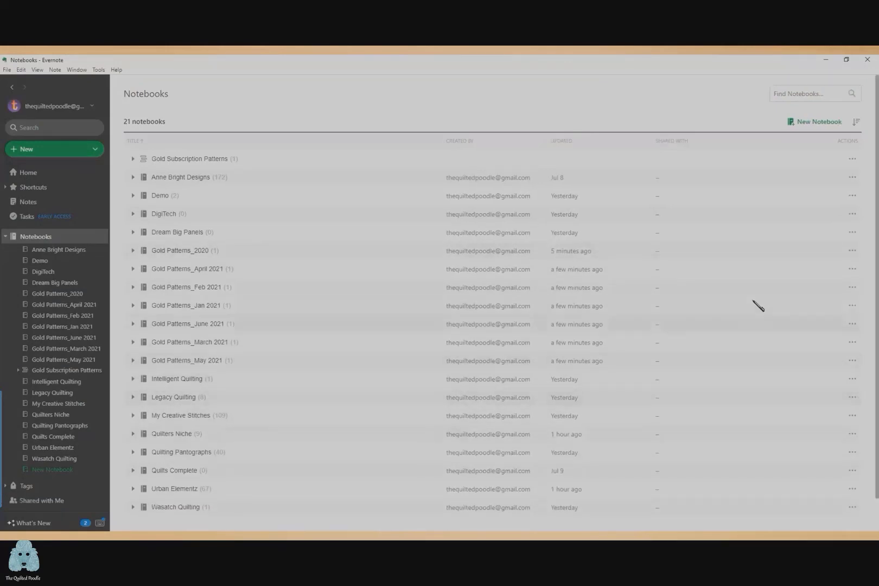
{"action": "left_click", "coordinate": [849, 252]}
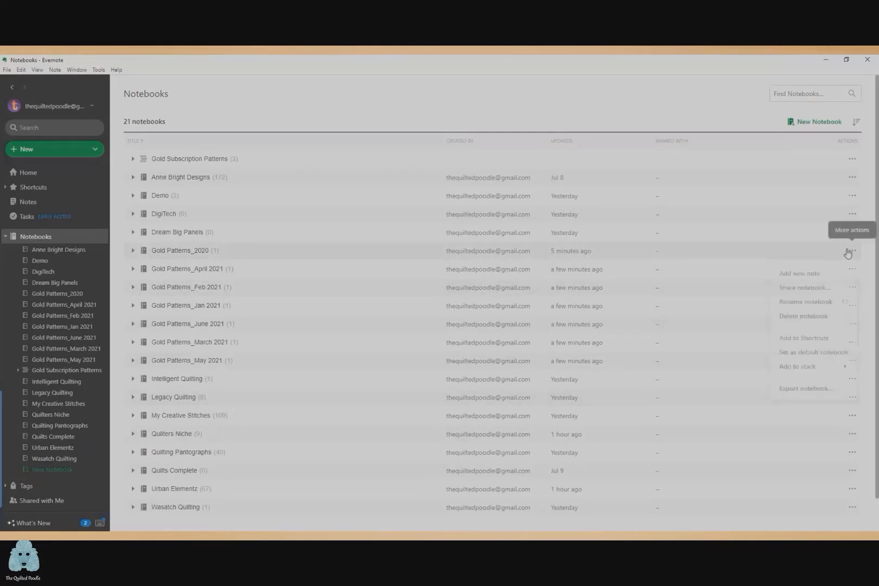
{"action": "mouse_move", "coordinate": [794, 375]}
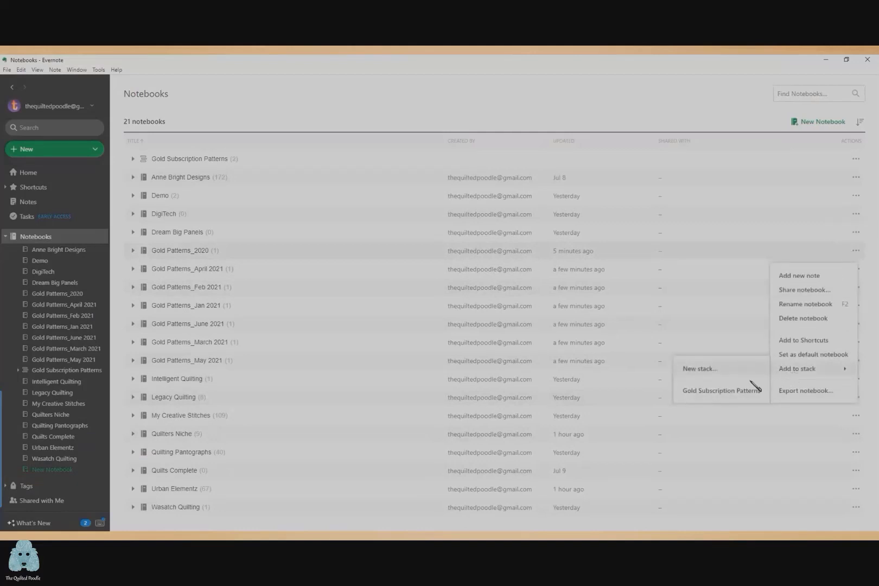
{"action": "left_click", "coordinate": [719, 396]}
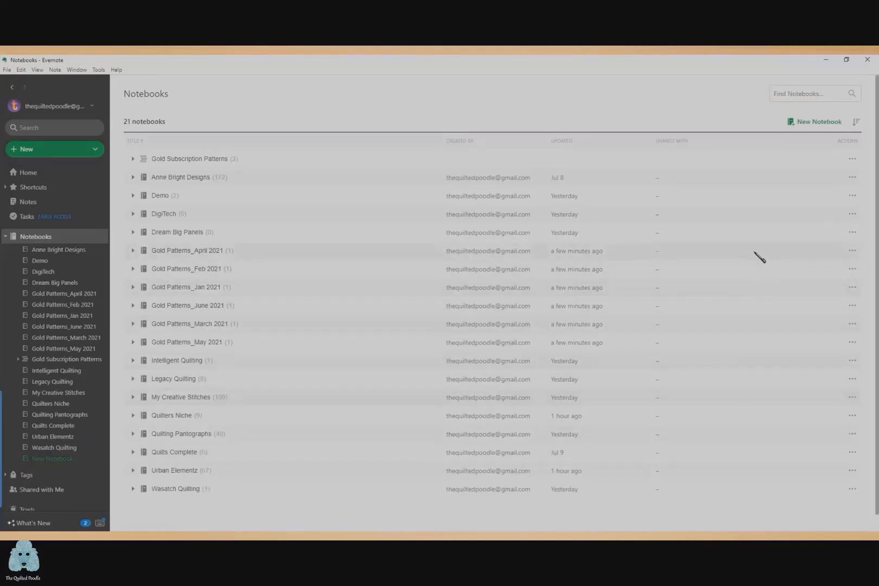
- Add the Gold Patterns_April 2021 notebook to the existing Gold Subscription Patterns stack
{"action": "left_click", "coordinate": [851, 252]}
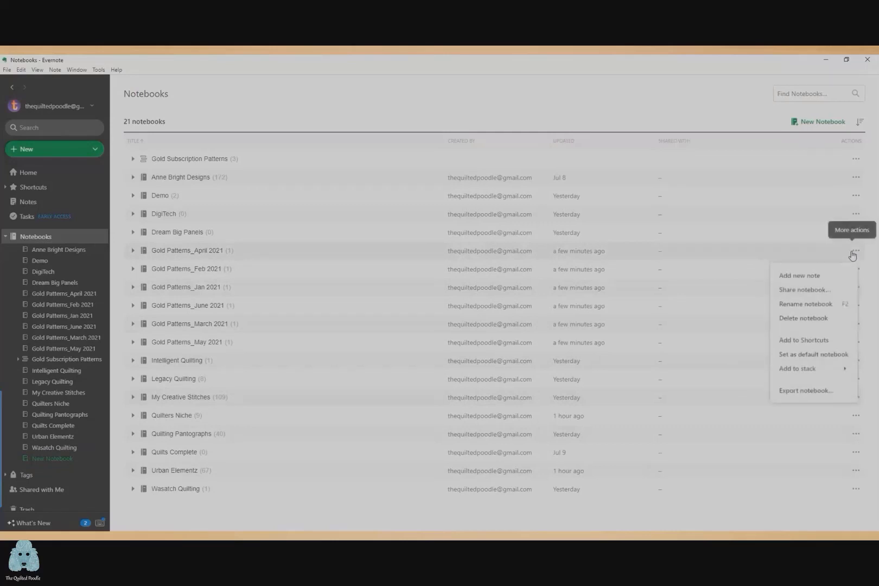
{"action": "mouse_move", "coordinate": [792, 368]}
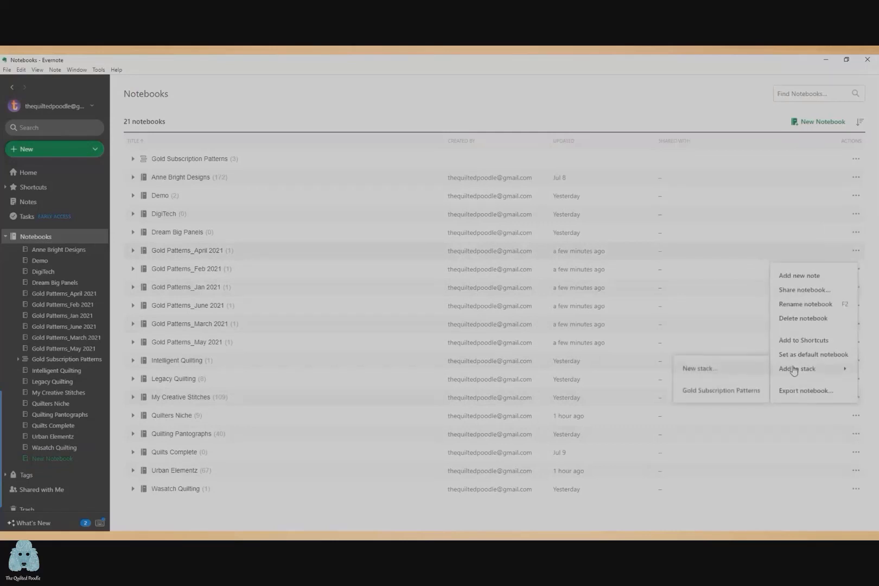
{"action": "left_click", "coordinate": [742, 391]}
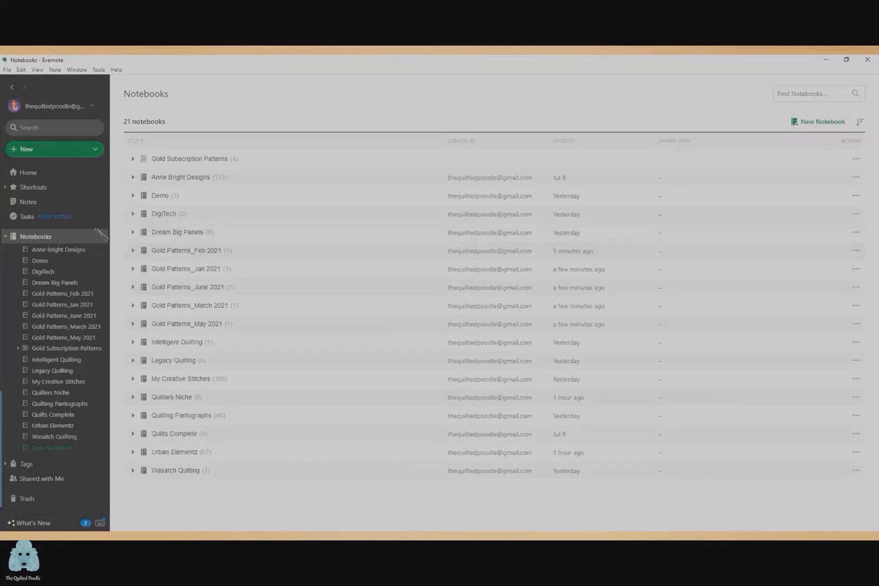
- Open the My Creative Stitches notebook and search all notes for "stars"
{"action": "left_click", "coordinate": [49, 382]}
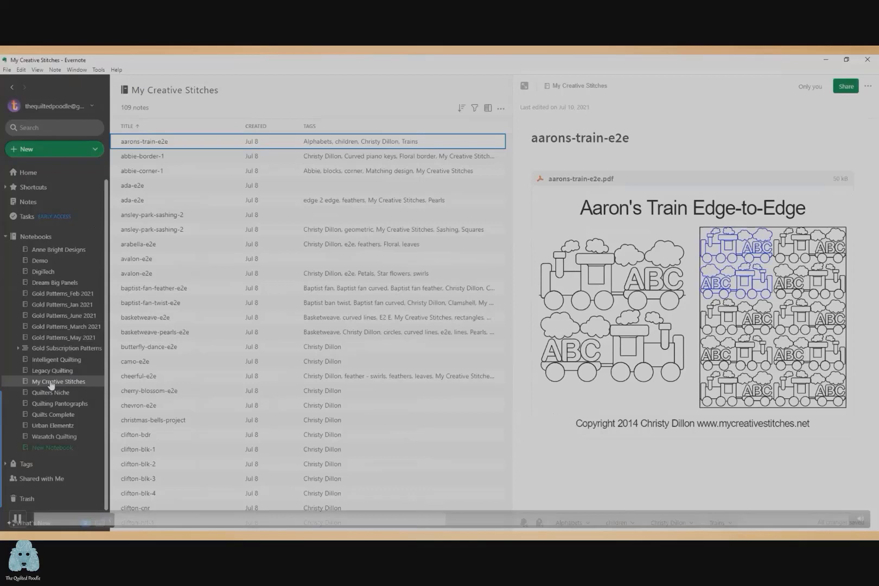
{"action": "left_click", "coordinate": [38, 128]}
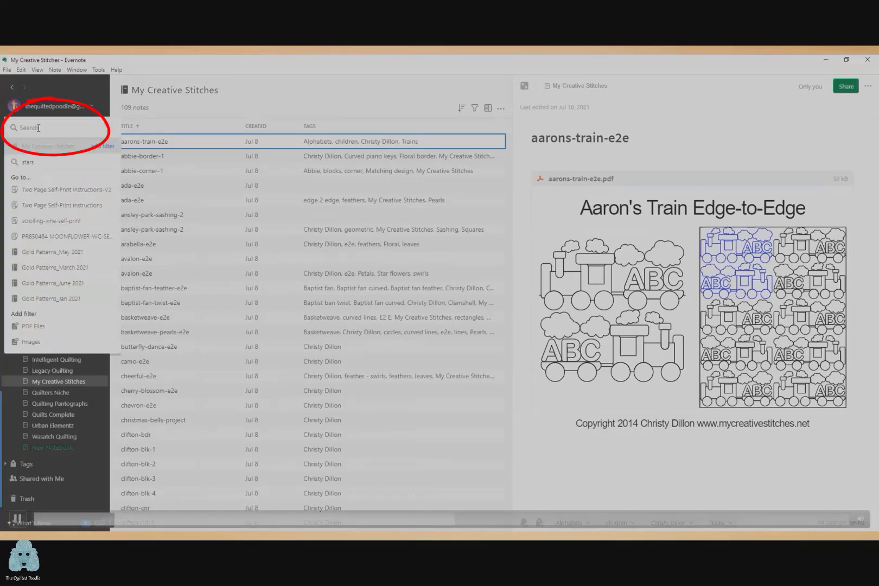
{"action": "type", "text": "stars"}
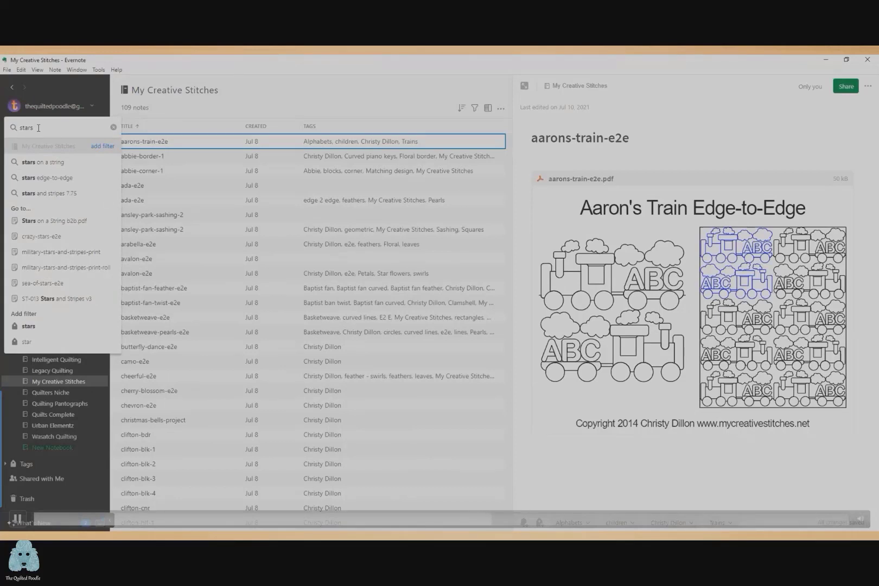
{"action": "key", "text": "Return"}
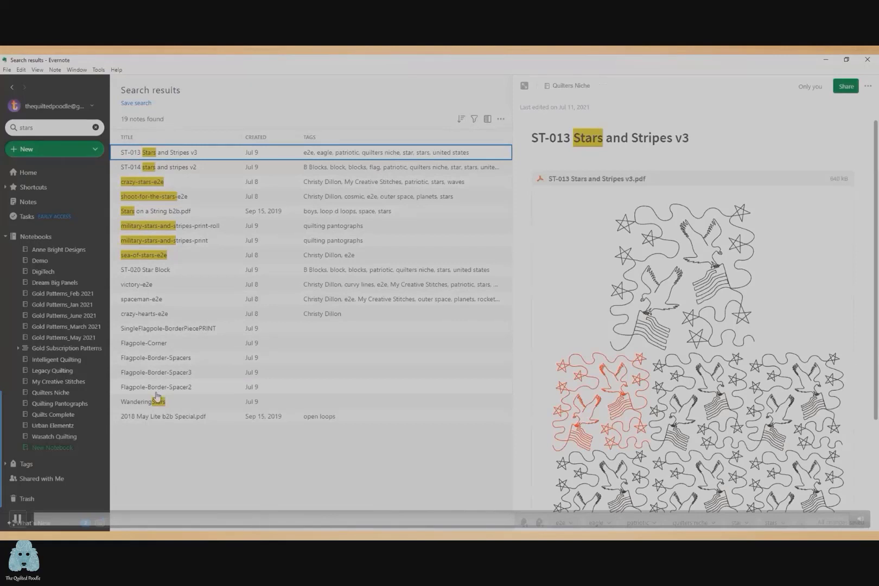
- Examine the pattern previews of the stars search results one by one, from ST-014 stars and stripes v2 through victory-e2e
{"action": "left_click", "coordinate": [174, 168]}
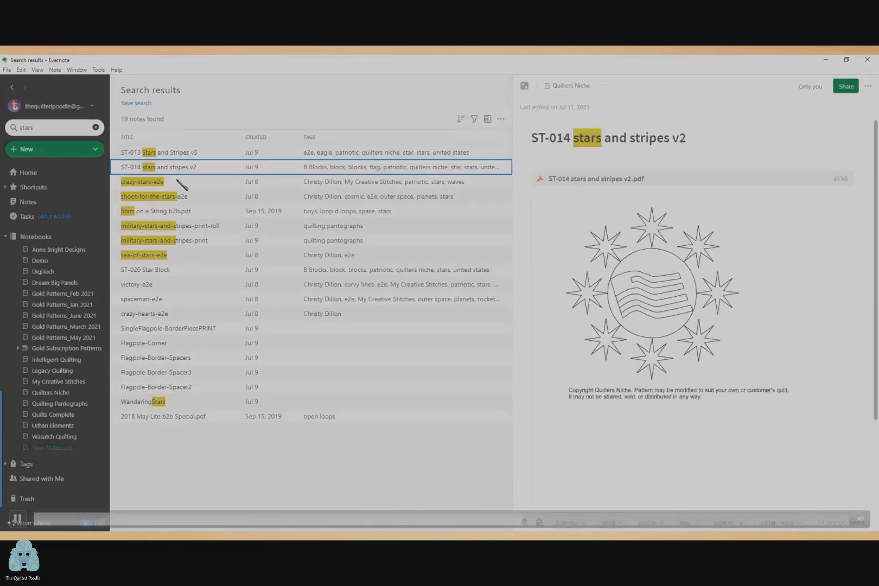
{"action": "left_click", "coordinate": [148, 183]}
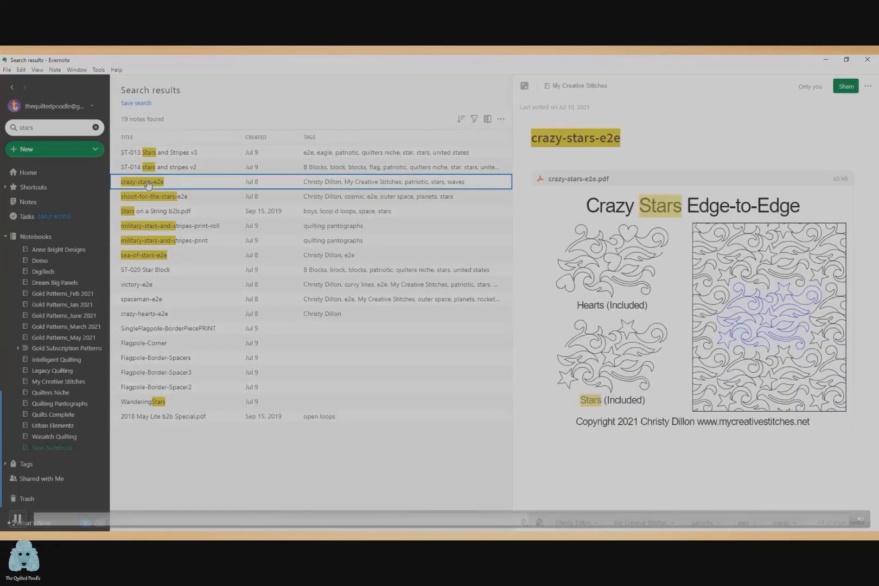
{"action": "left_click", "coordinate": [165, 201]}
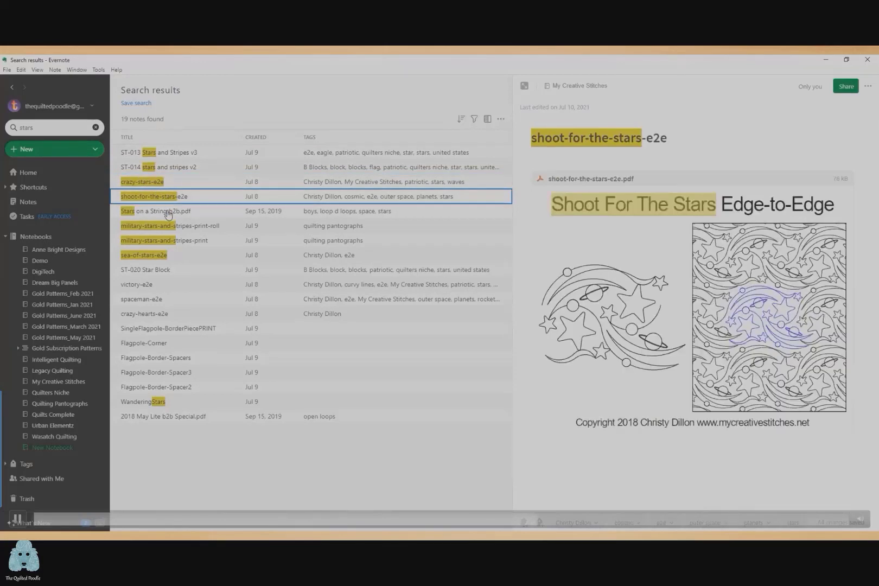
{"action": "left_click", "coordinate": [168, 212]}
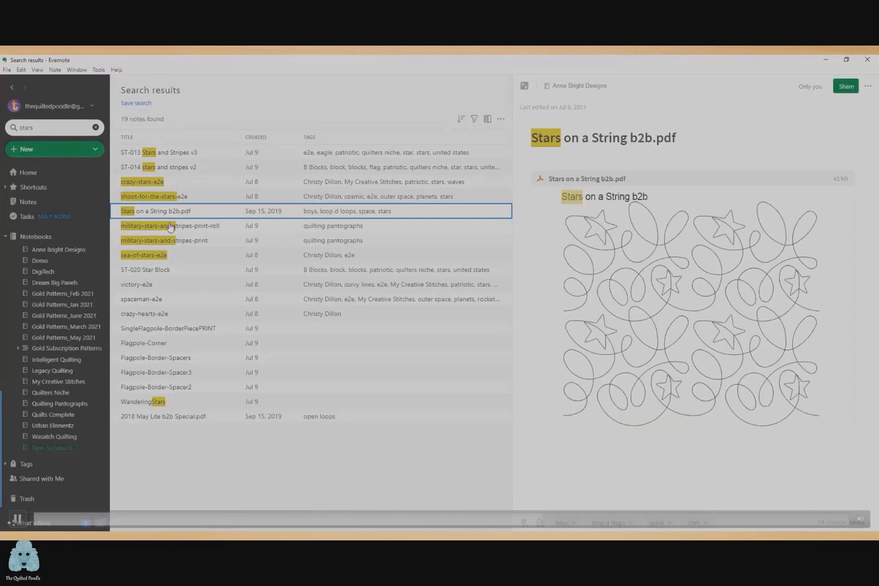
{"action": "left_click", "coordinate": [170, 227]}
{"action": "left_click", "coordinate": [167, 242]}
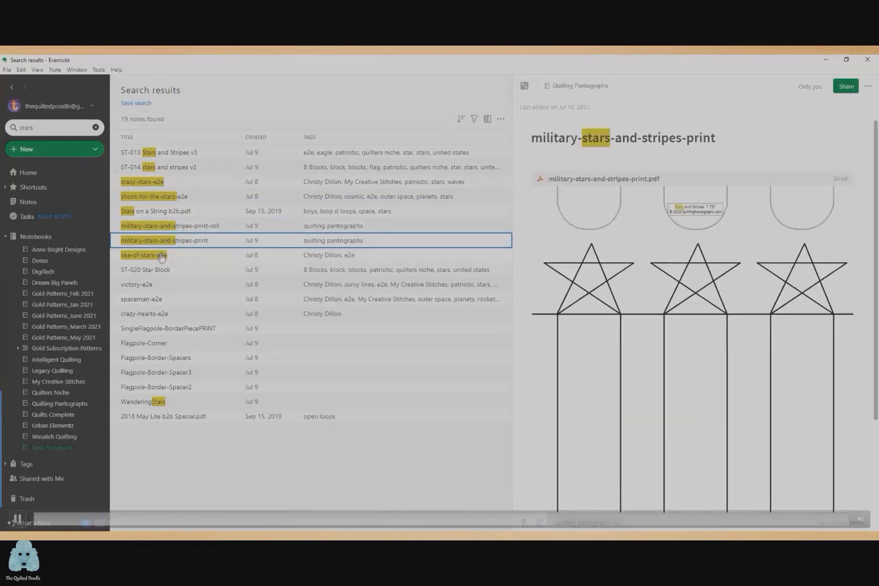
{"action": "left_click", "coordinate": [161, 256]}
{"action": "left_click", "coordinate": [155, 270]}
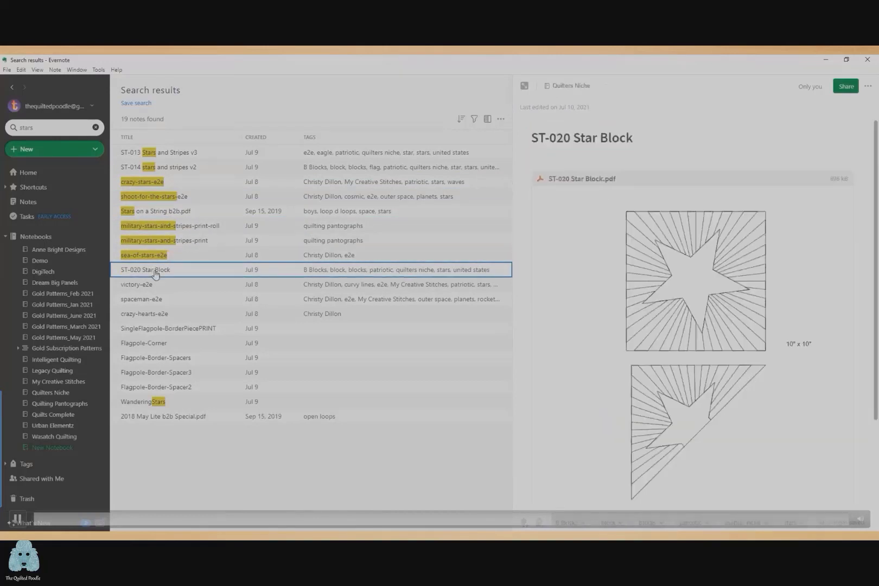
{"action": "left_click", "coordinate": [142, 287]}
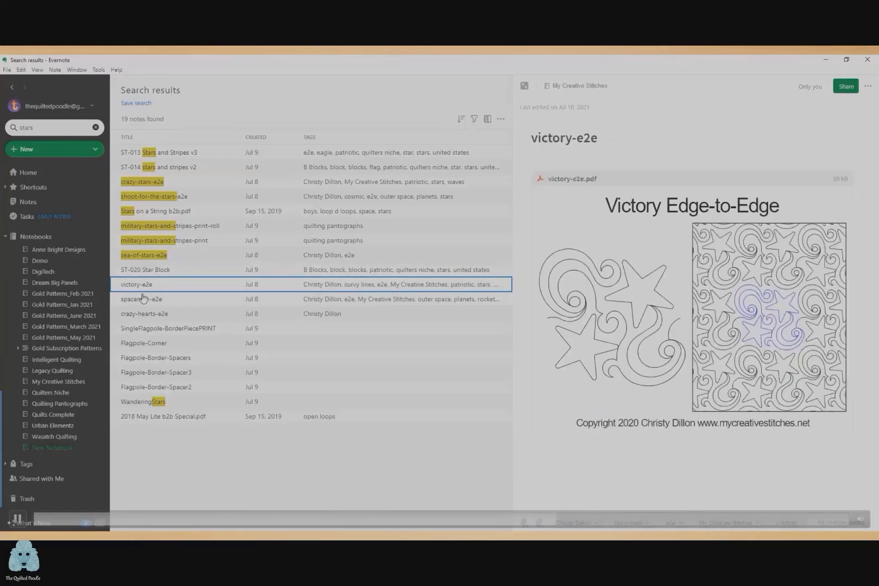